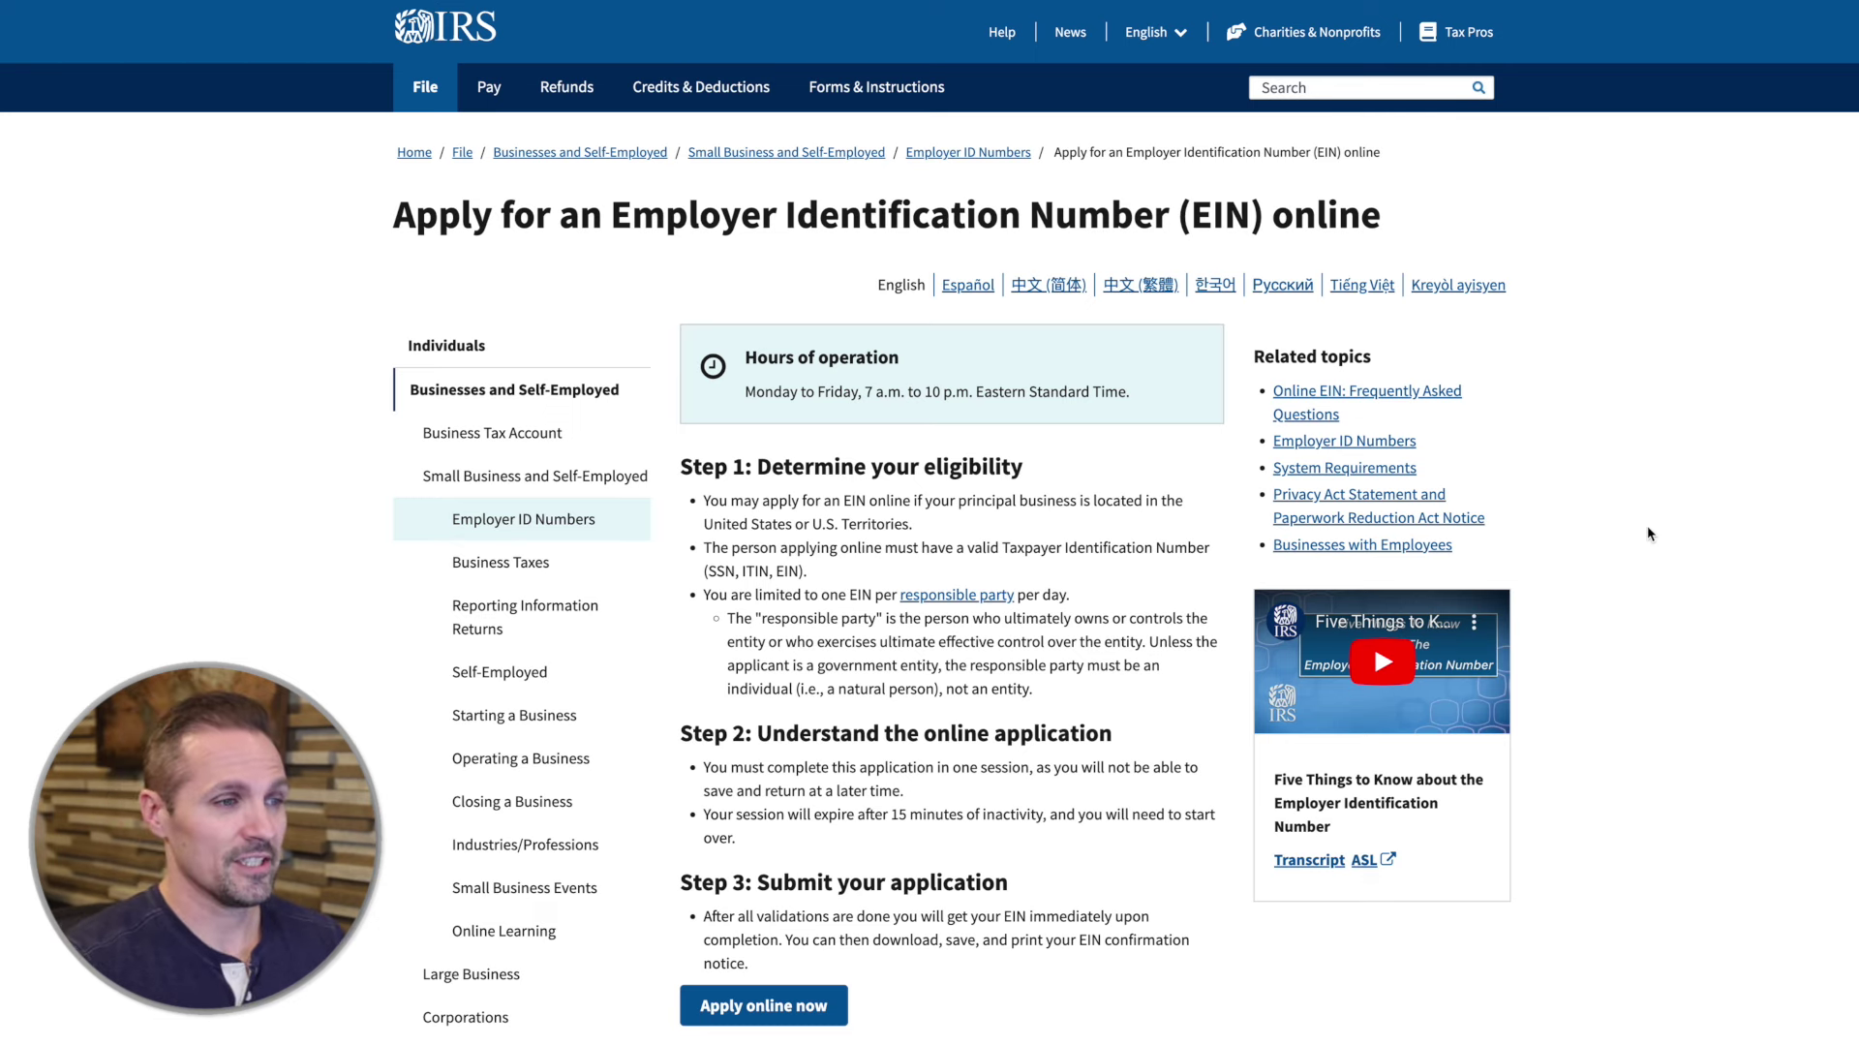
Launch the online EIN application and begin it in the EIN Assistant.
scroll(1650, 533, down, 4)
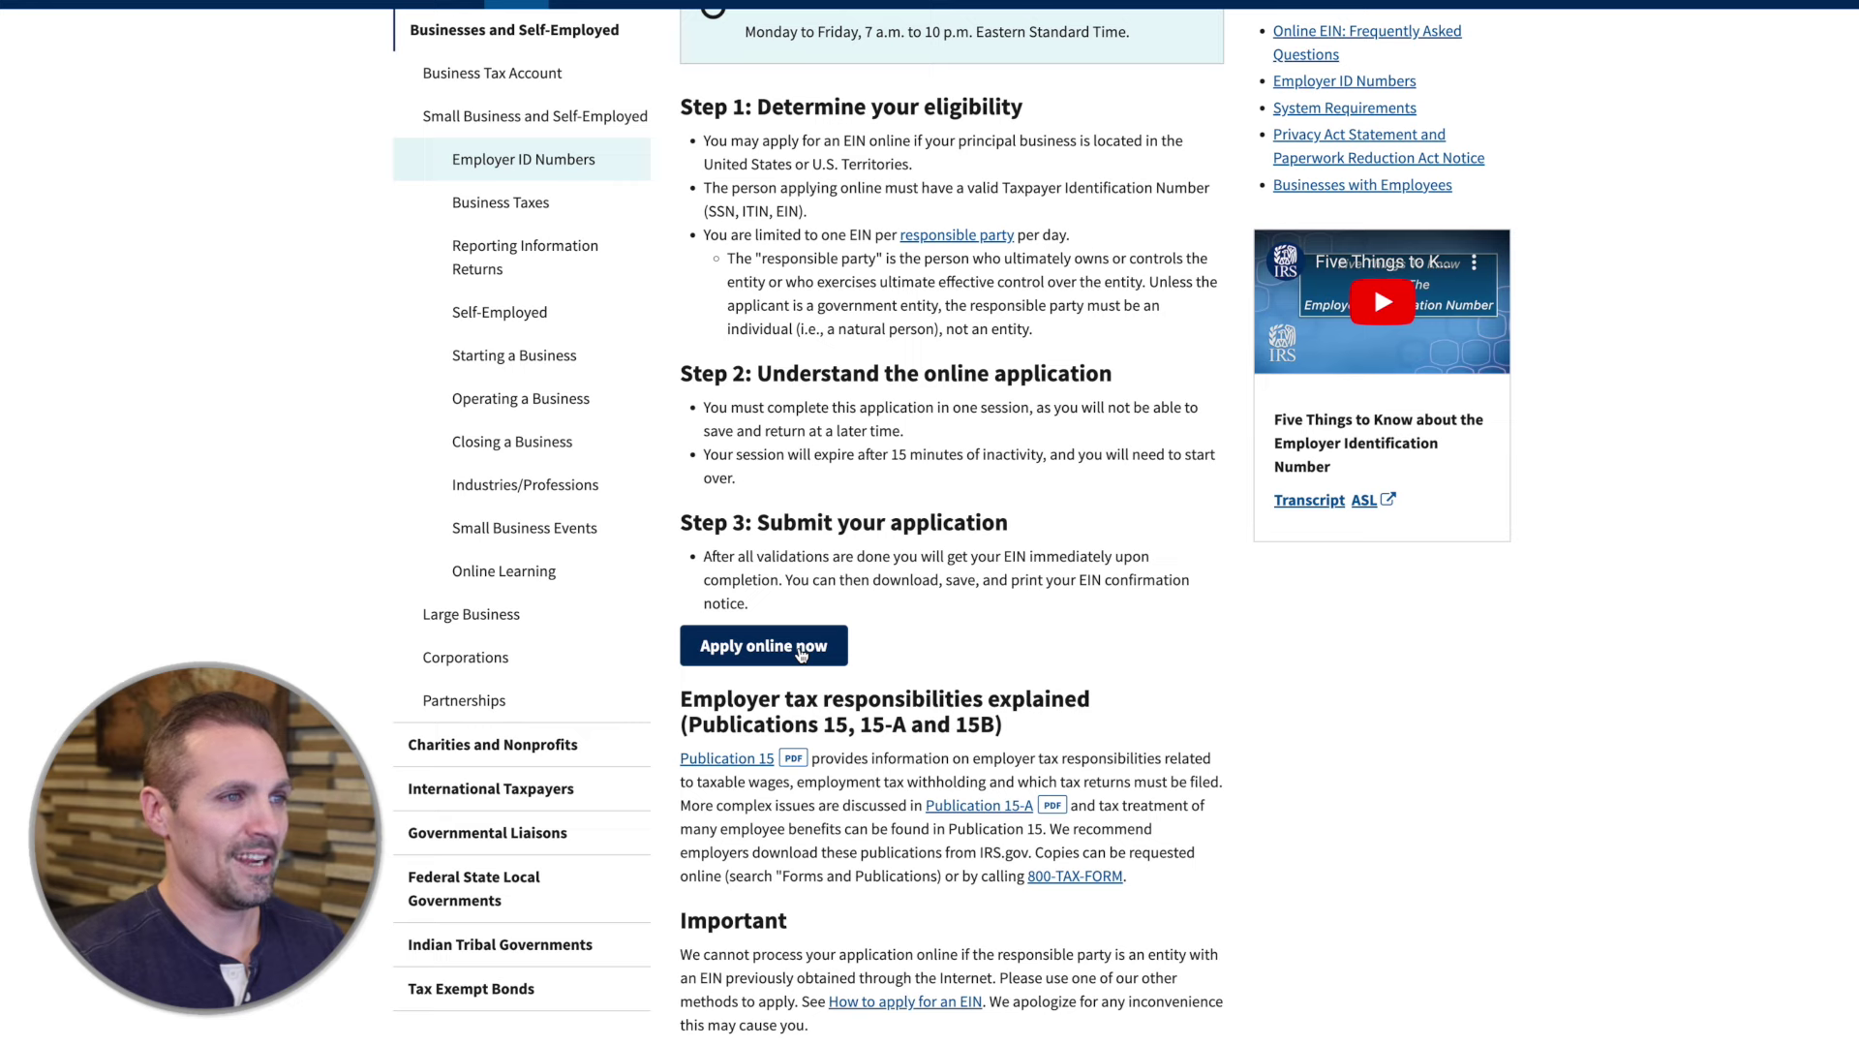
click(796, 660)
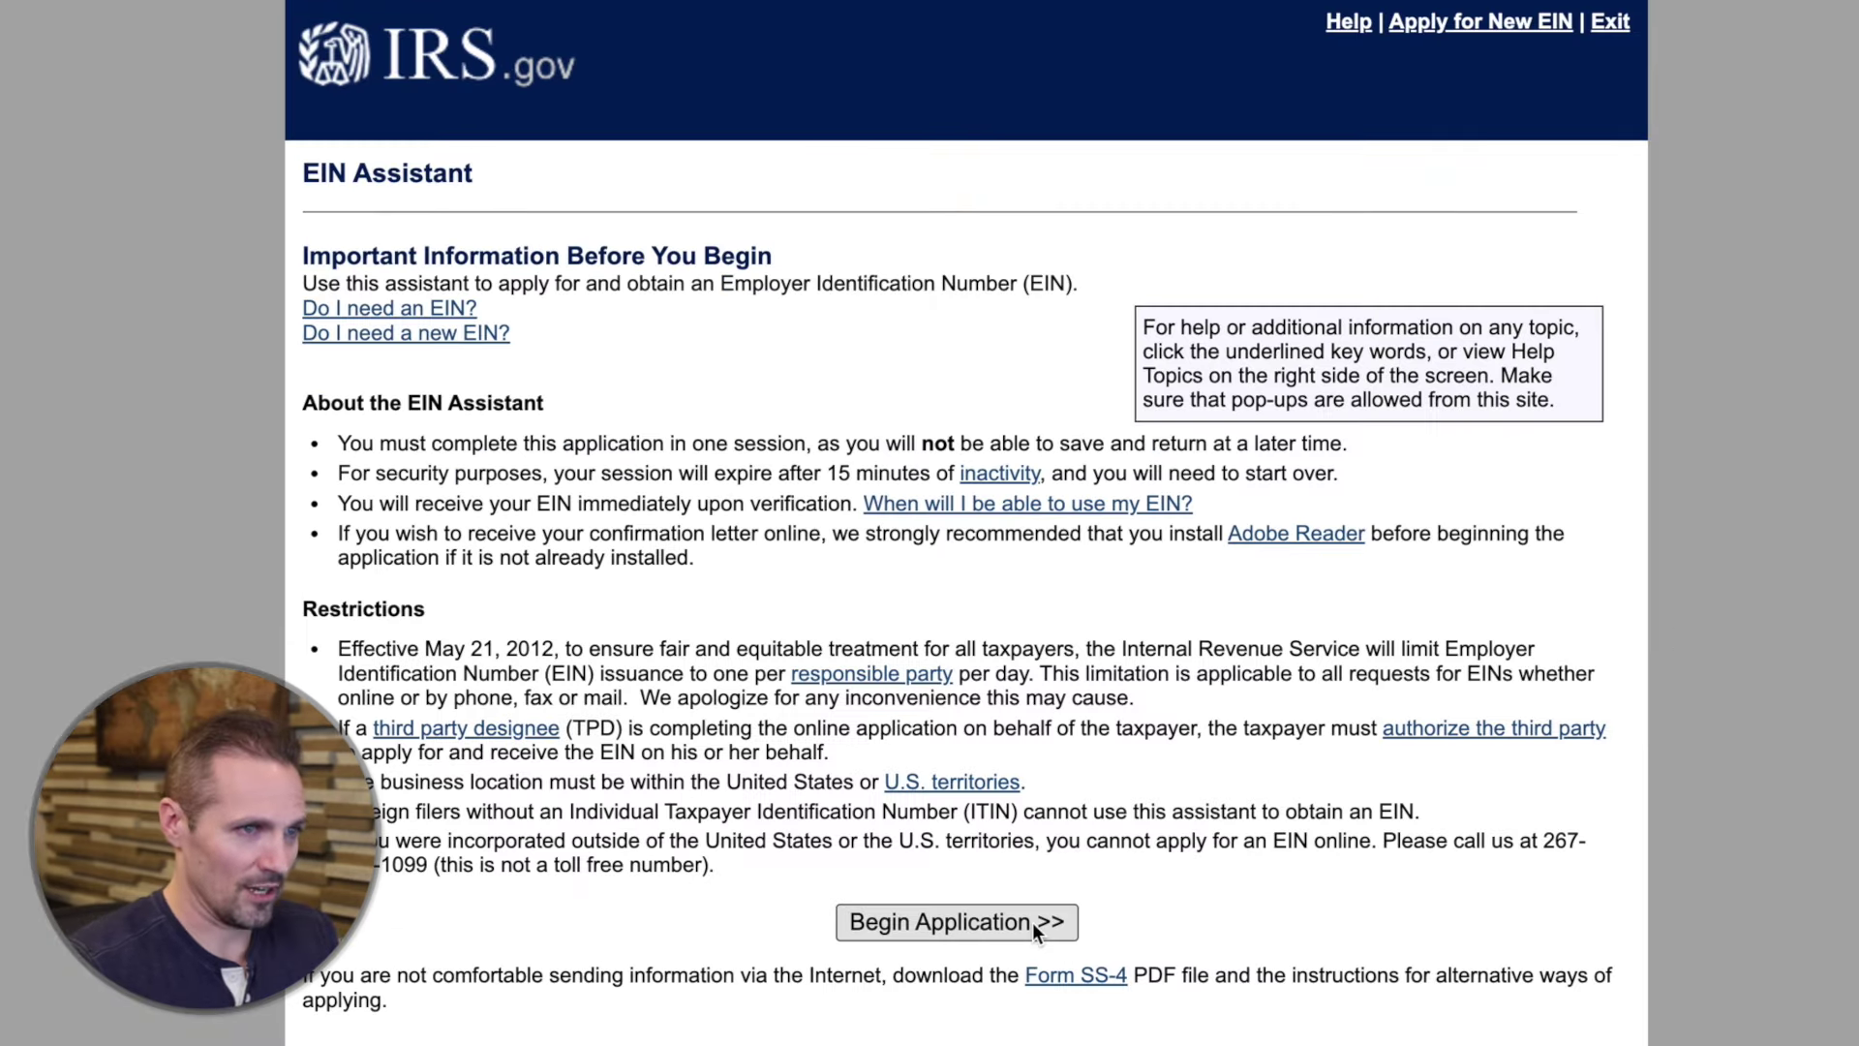
click(1032, 922)
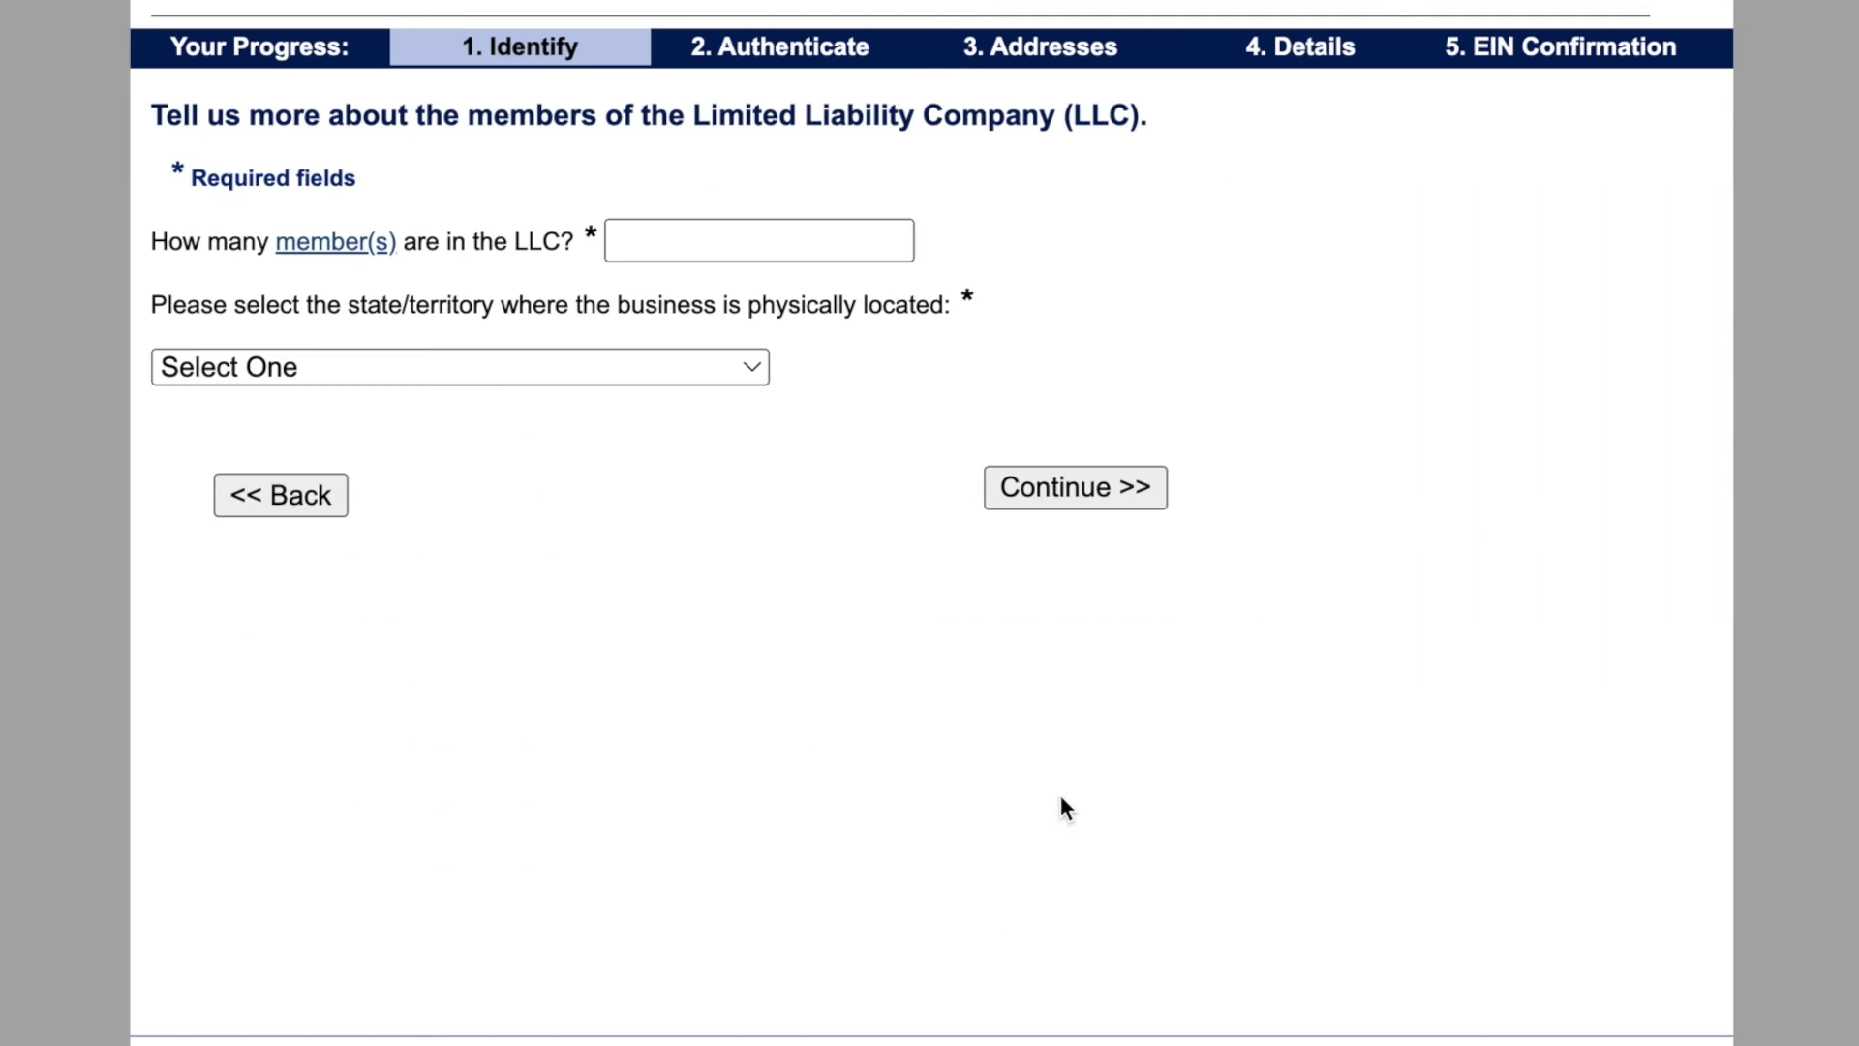
Enter 1 LLC member with MICHIGAN (MI) as the state, then accept the single-member LLC classification.
click(866, 239)
click(867, 239)
text(1)
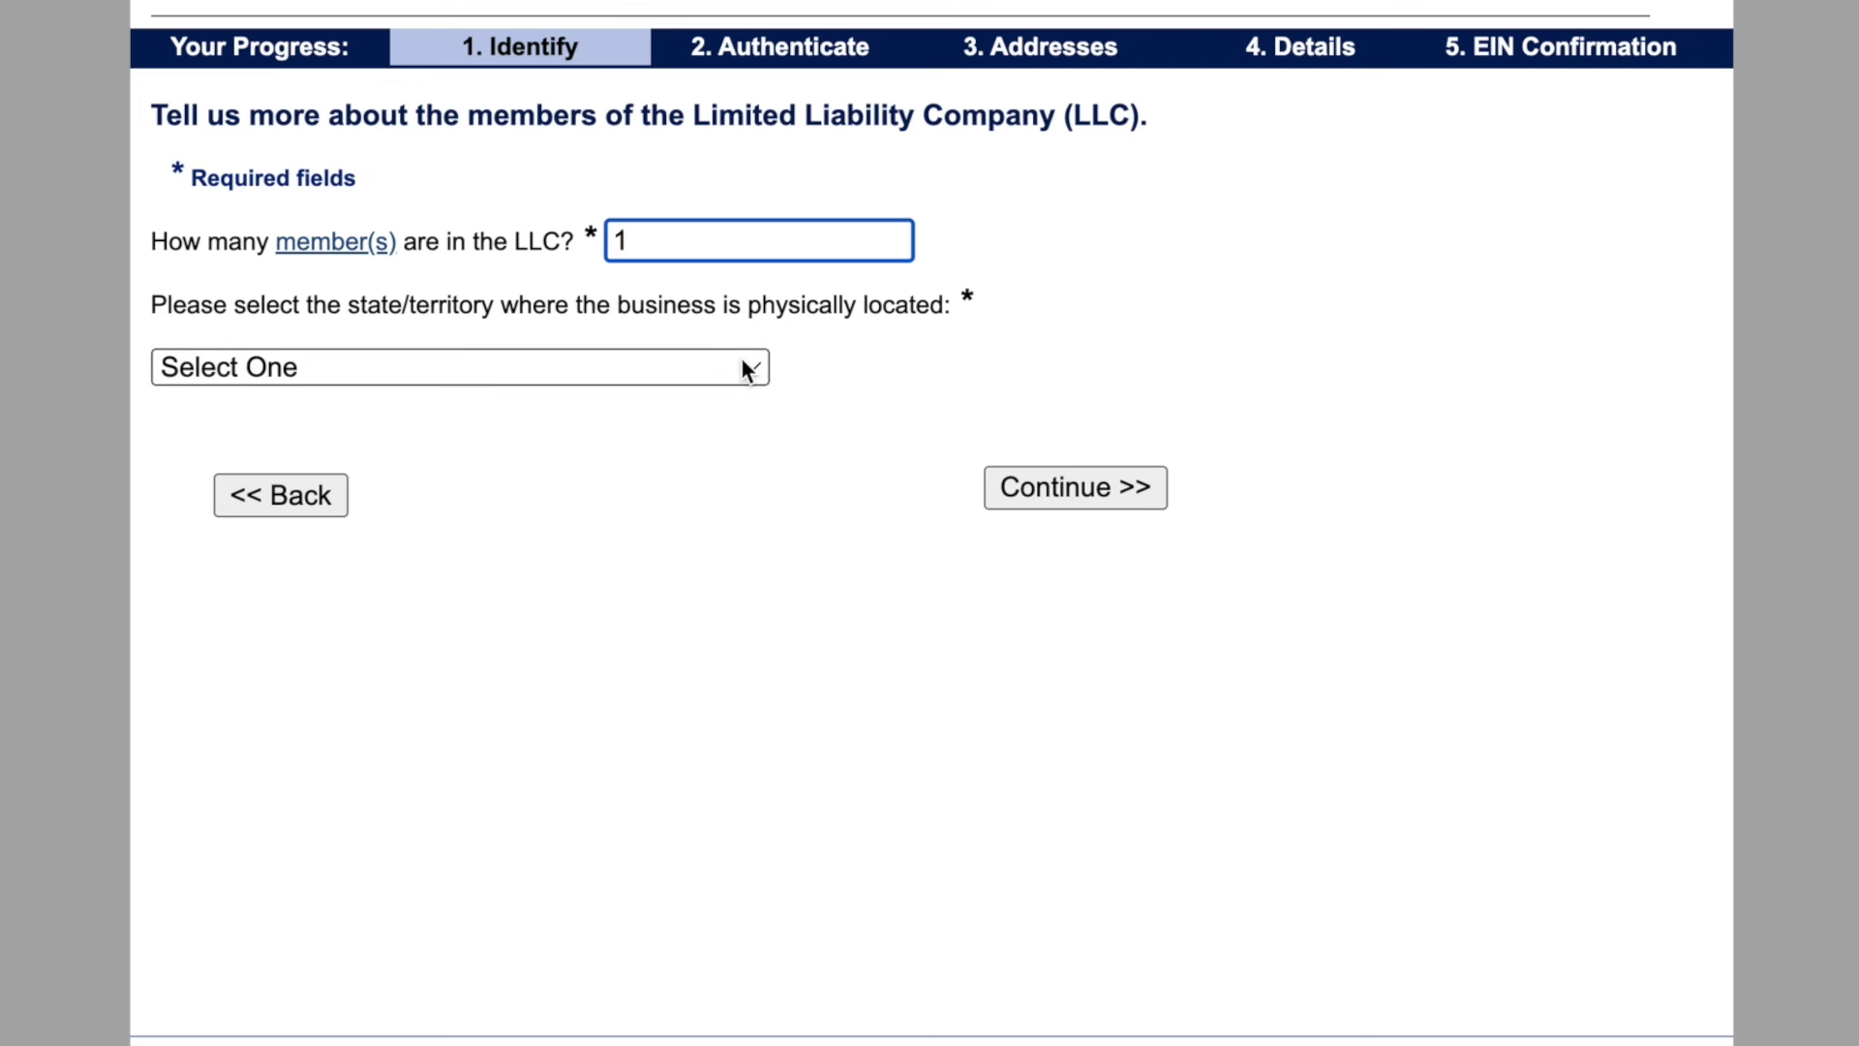
click(745, 369)
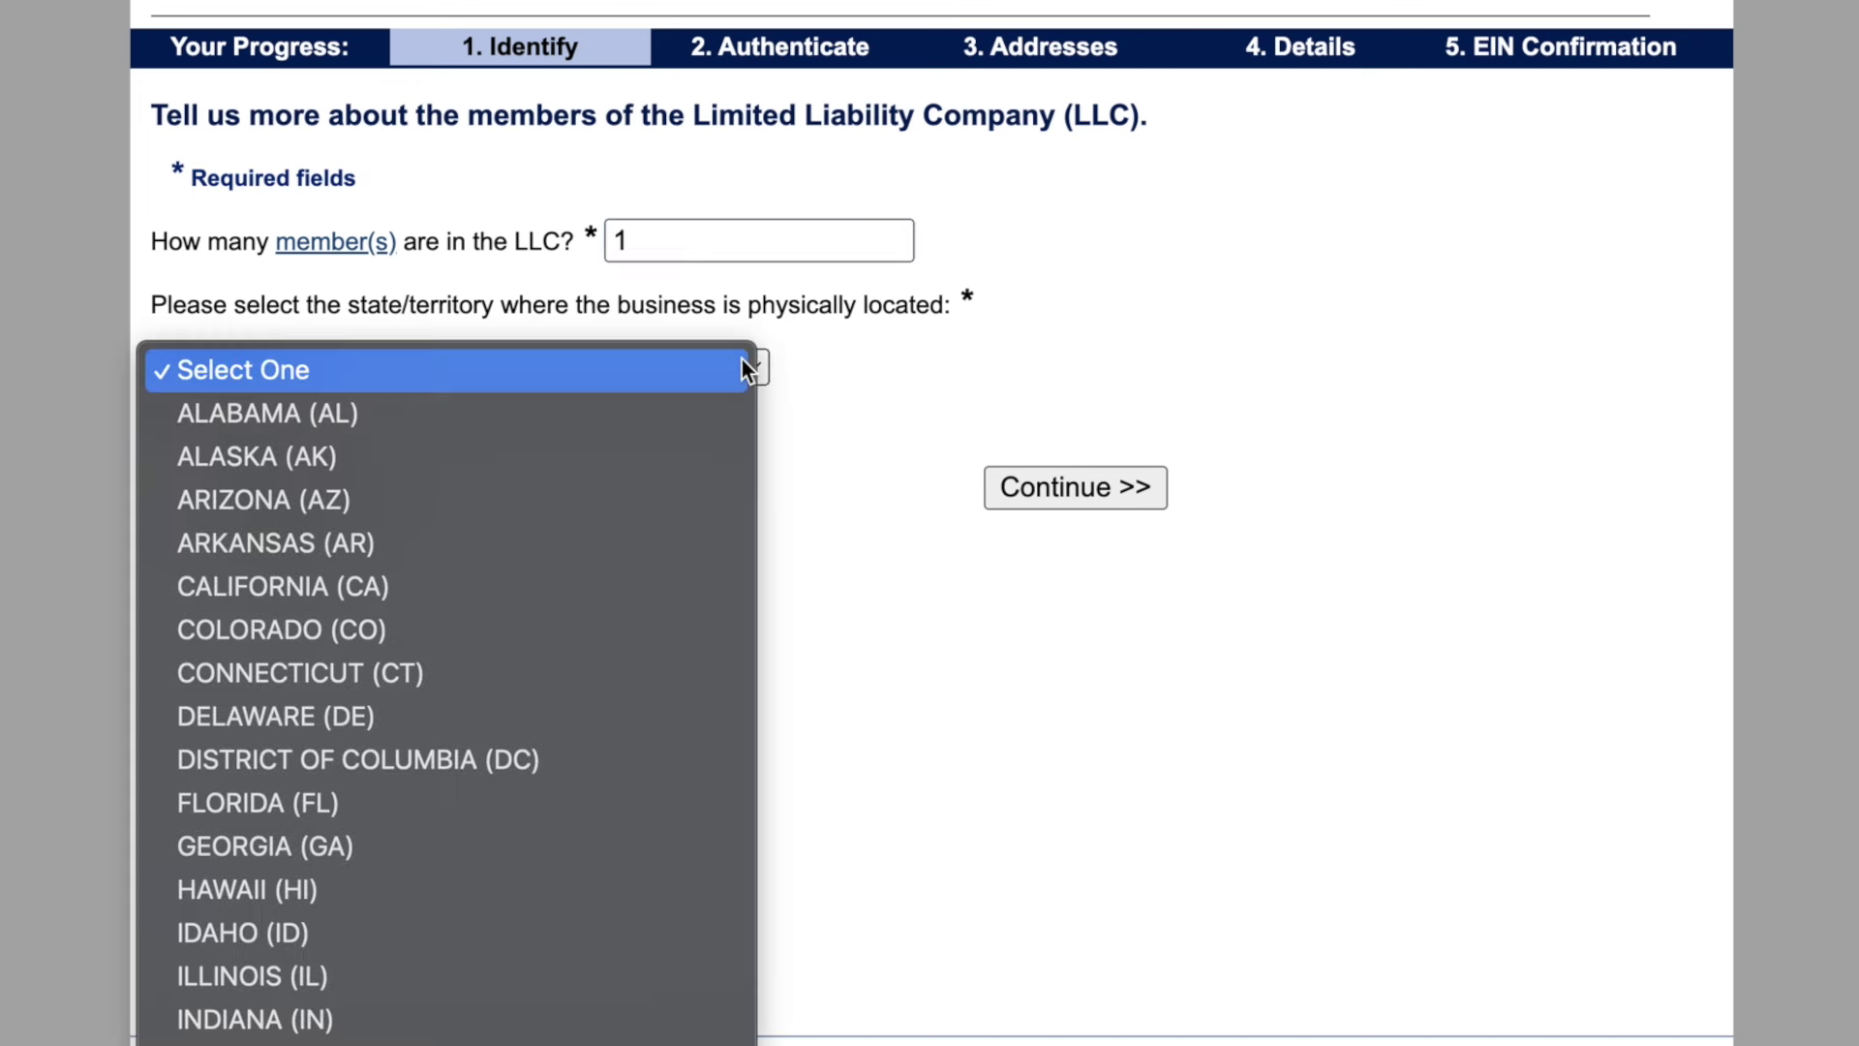
text(michigan)
key(Return)
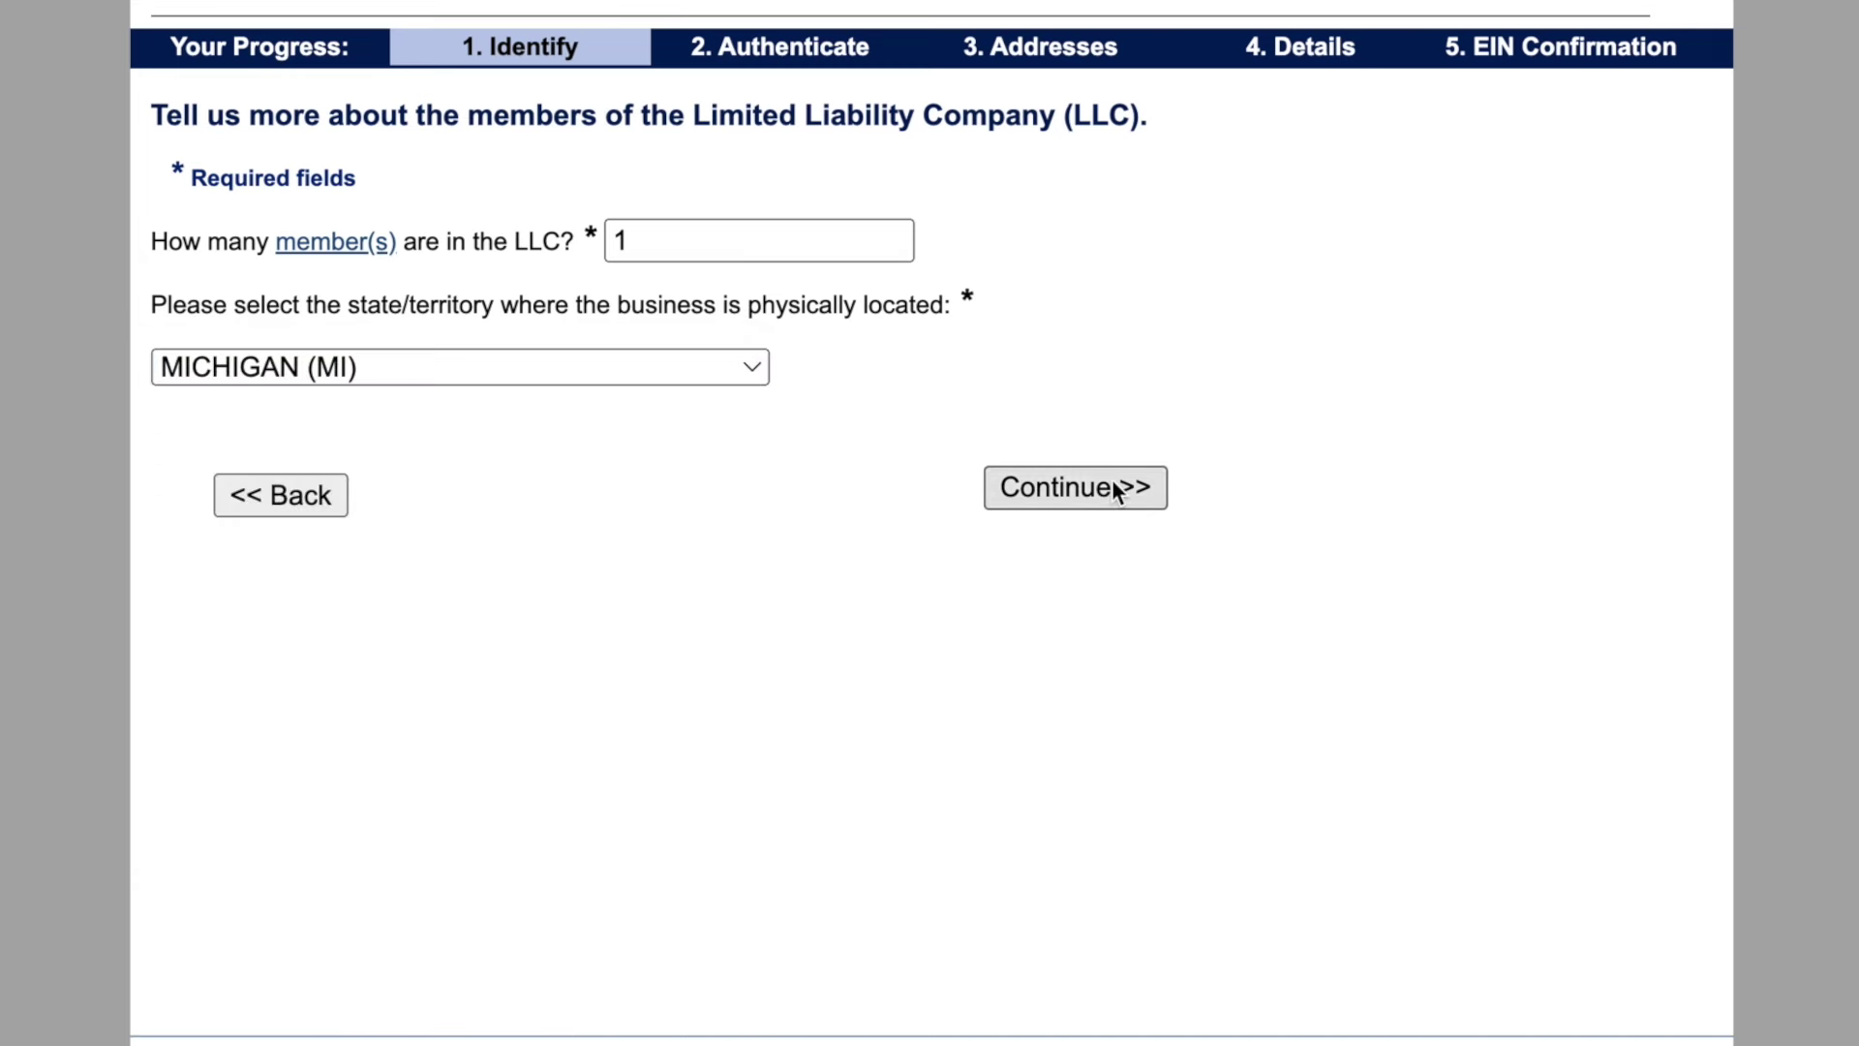
click(1116, 491)
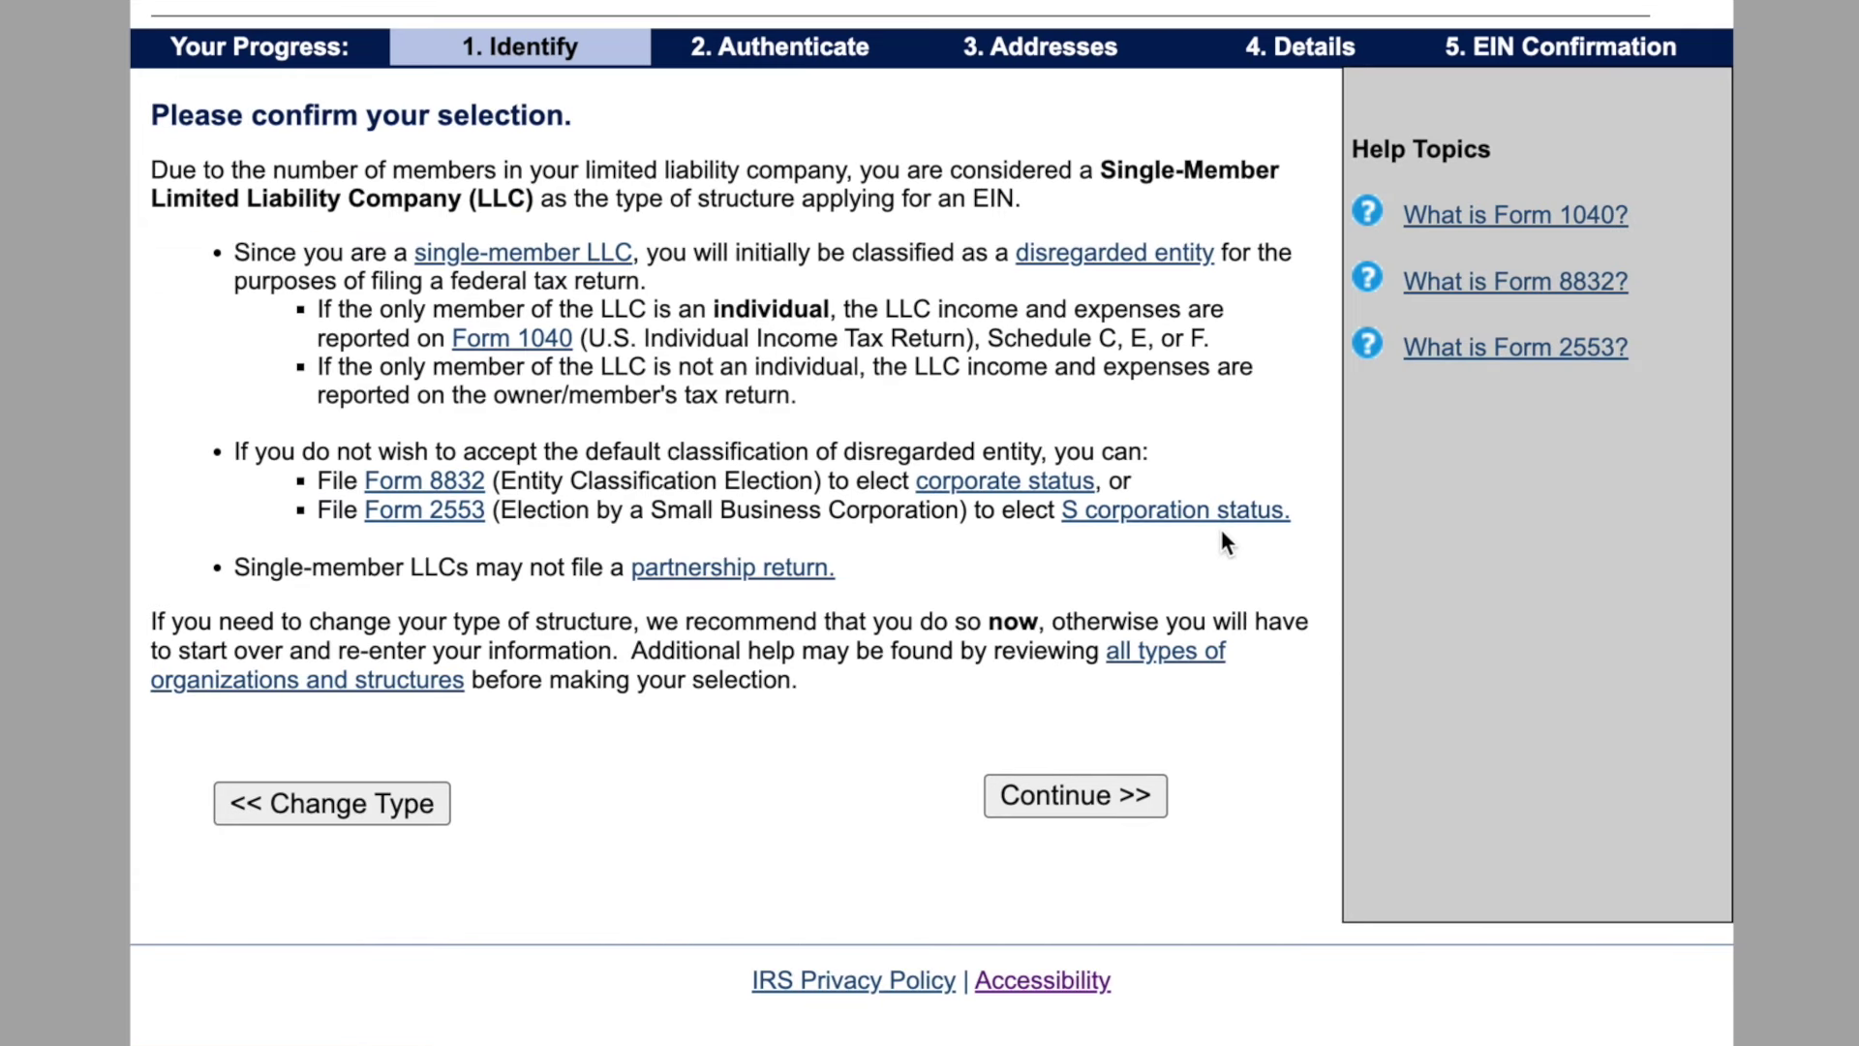
click(1130, 797)
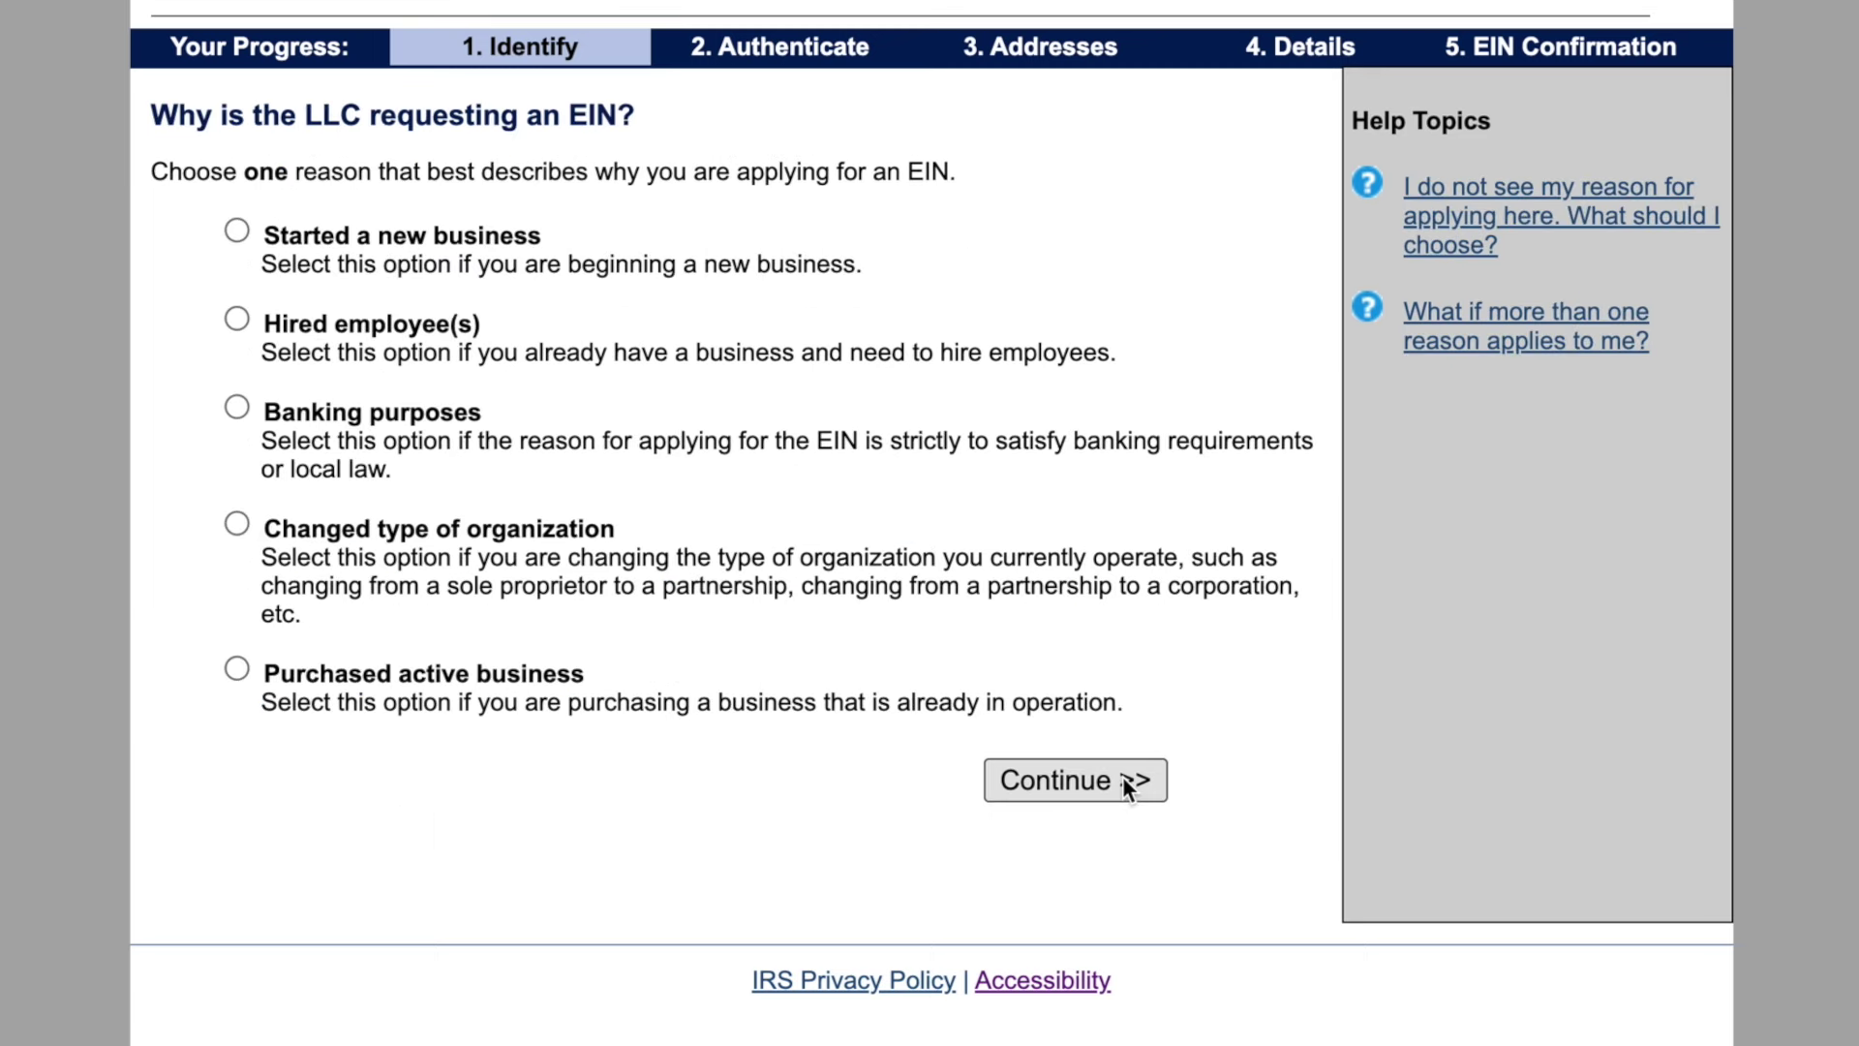
Select 'Started a new business' as the reason for applying and continue.
click(238, 232)
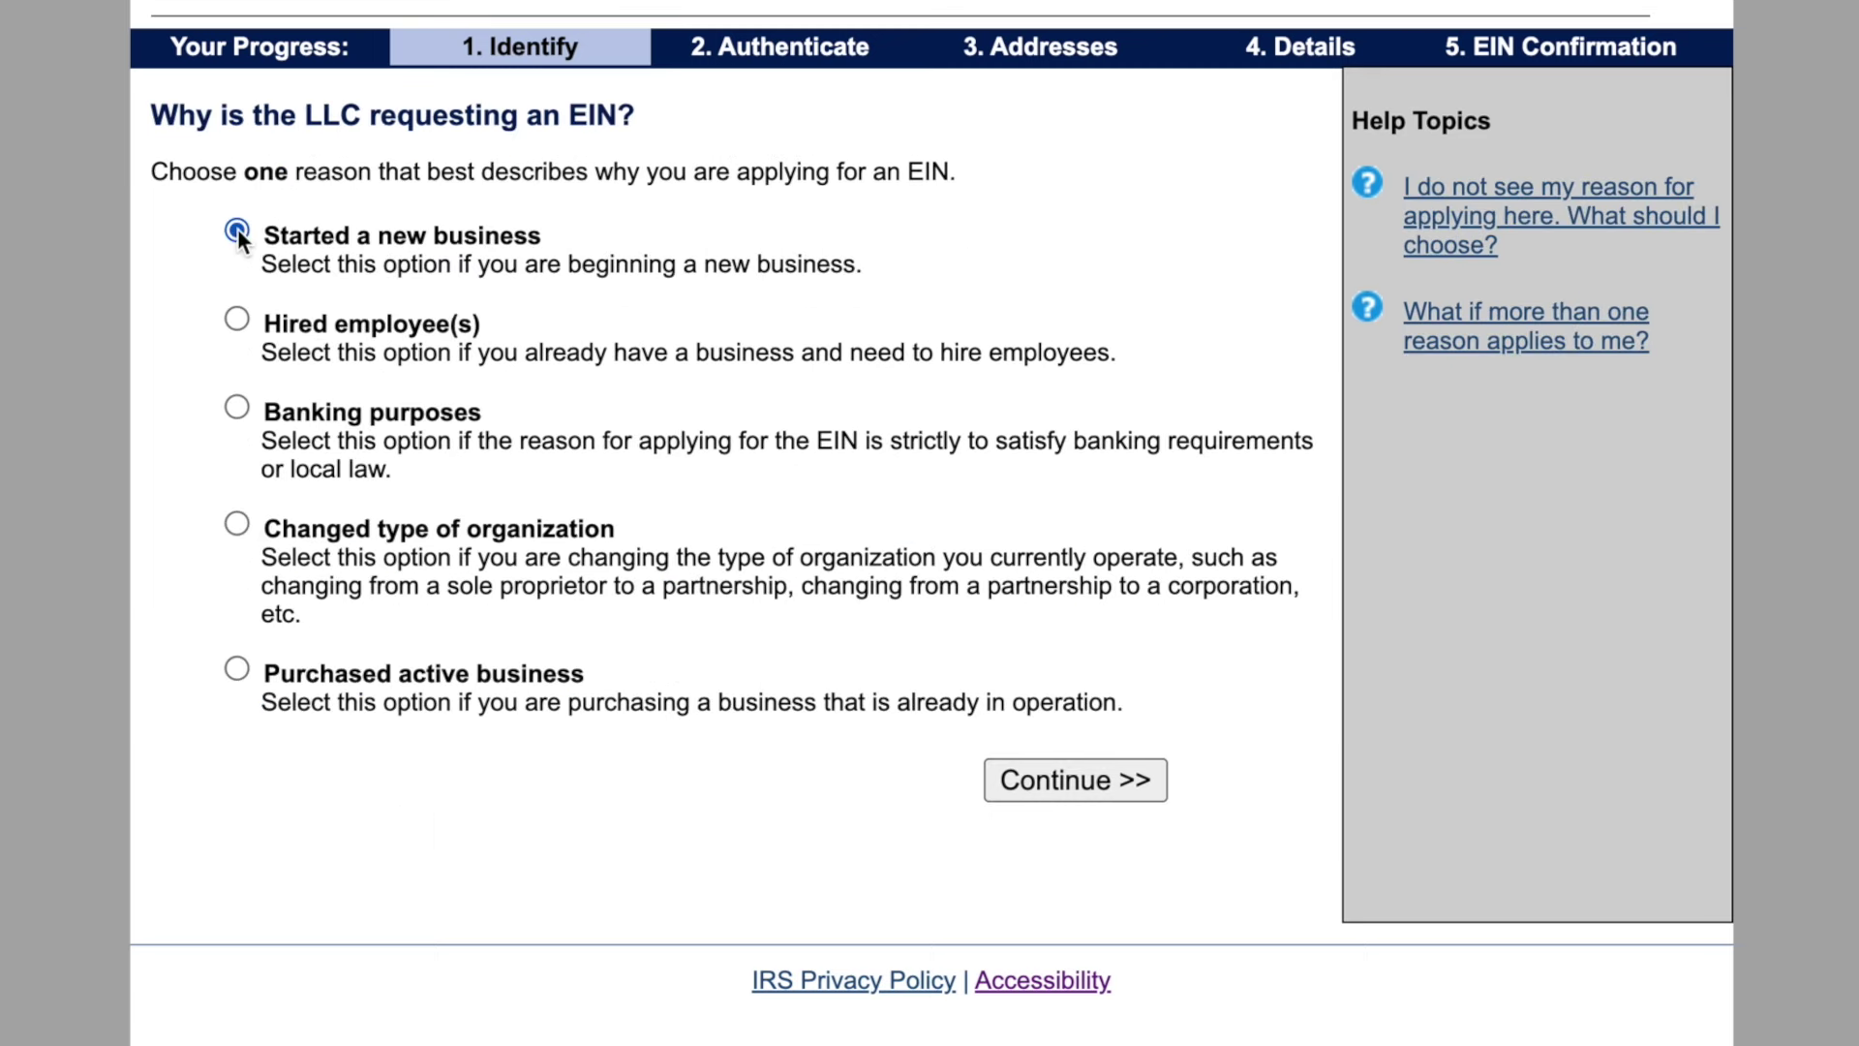
click(1135, 773)
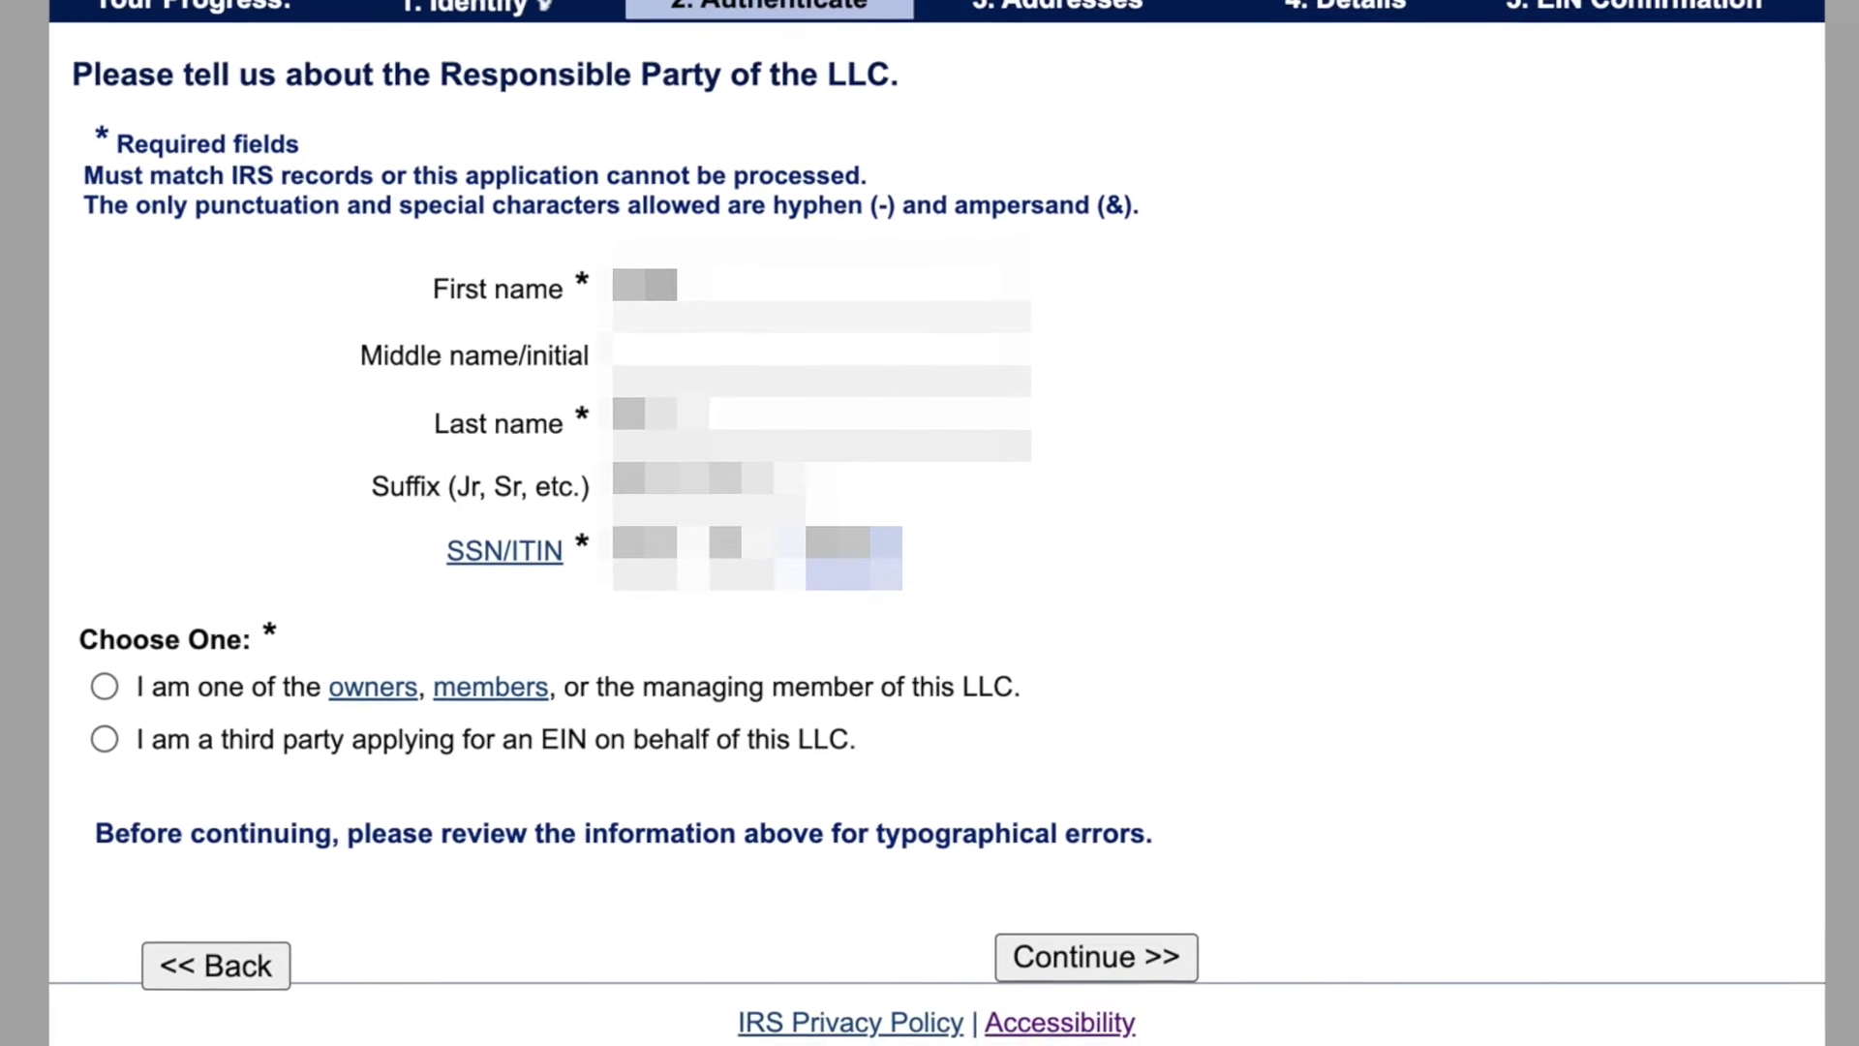
Declare the applicant an owner or managing member of the LLC and submit the responsible party details.
click(1436, 524)
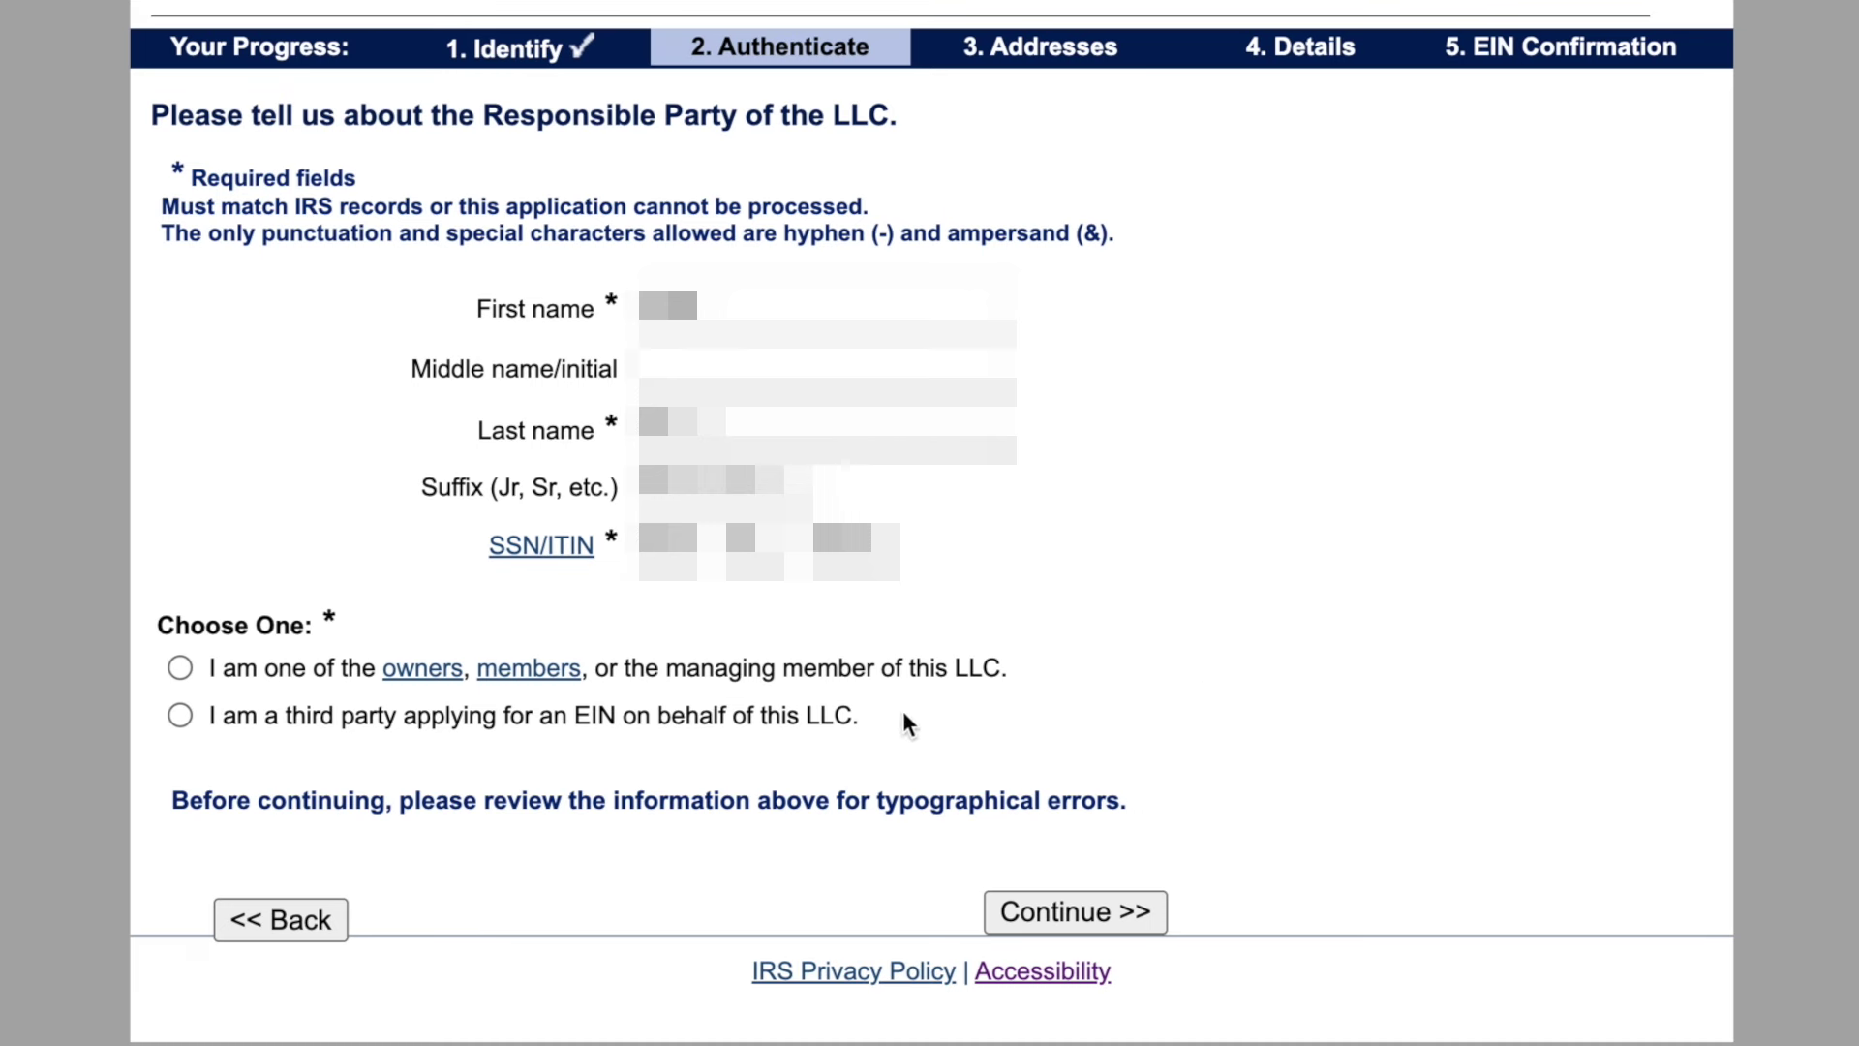
click(180, 668)
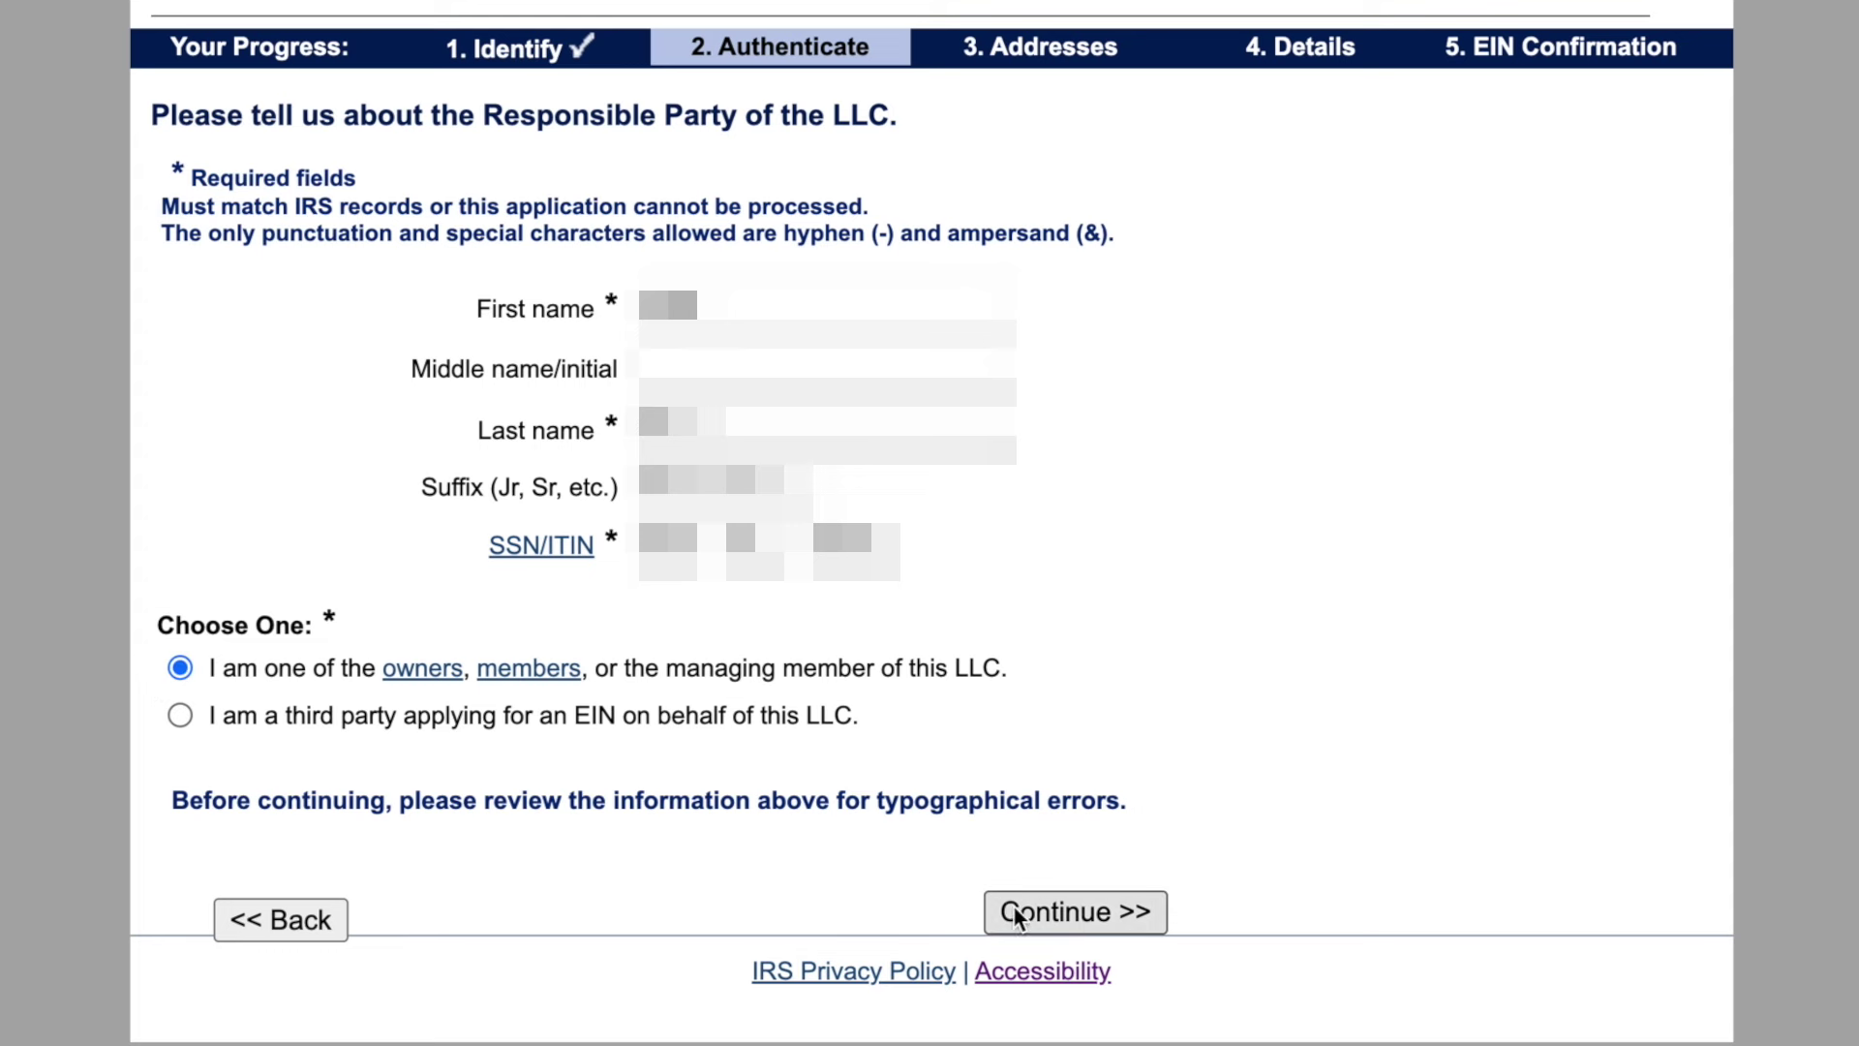
click(1089, 913)
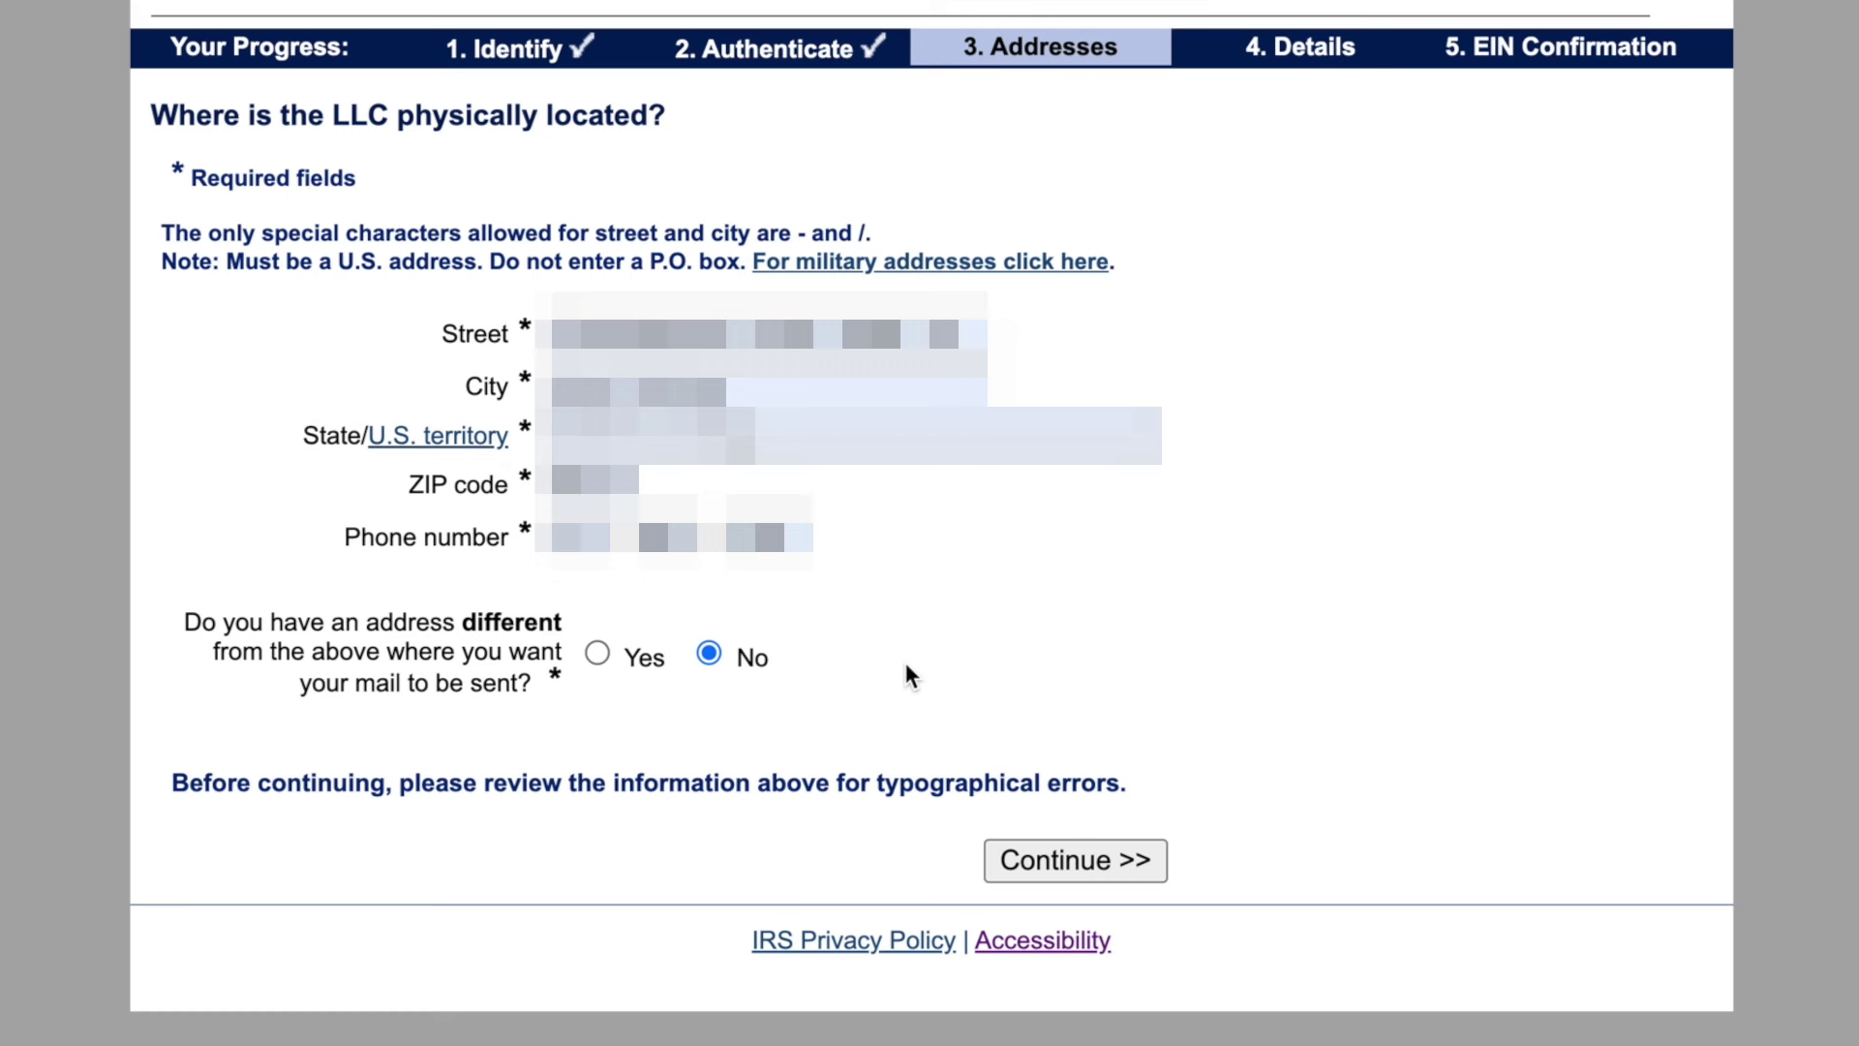
Keep No for a separate mailing address and submit the physical address for verification.
click(1077, 885)
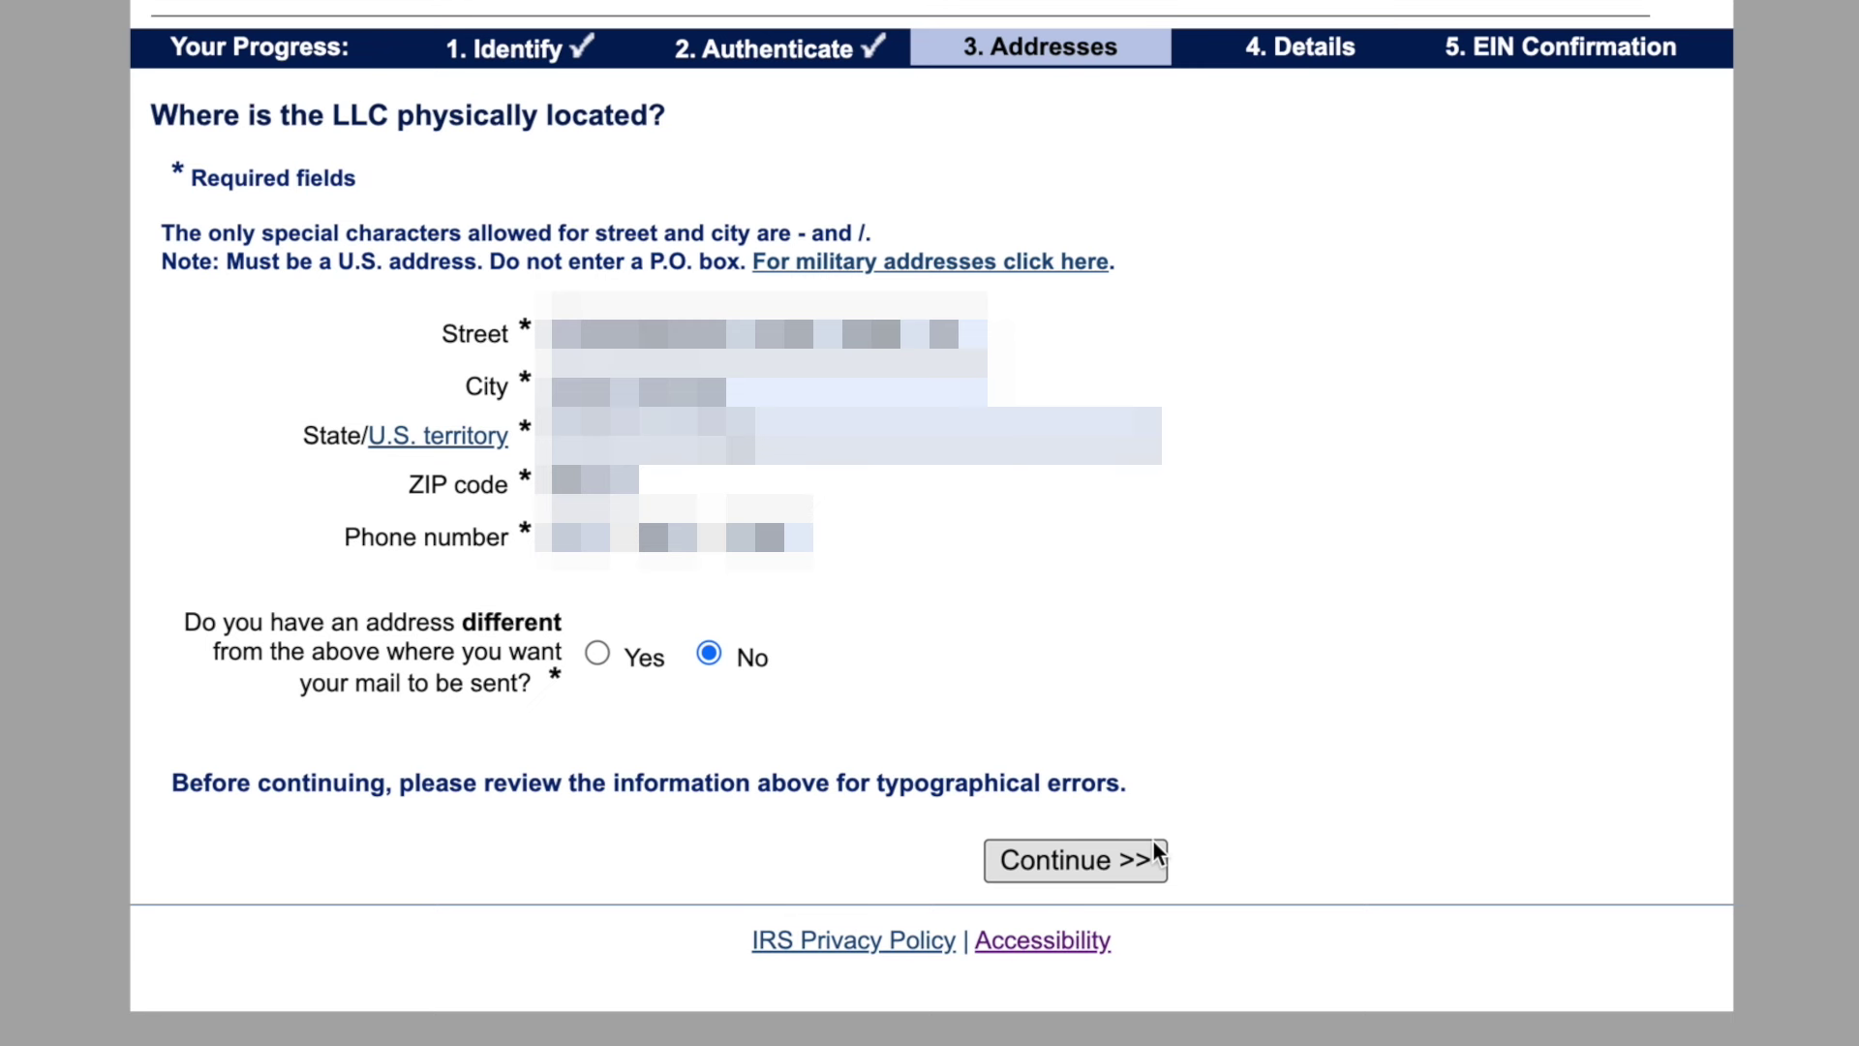
click(1086, 862)
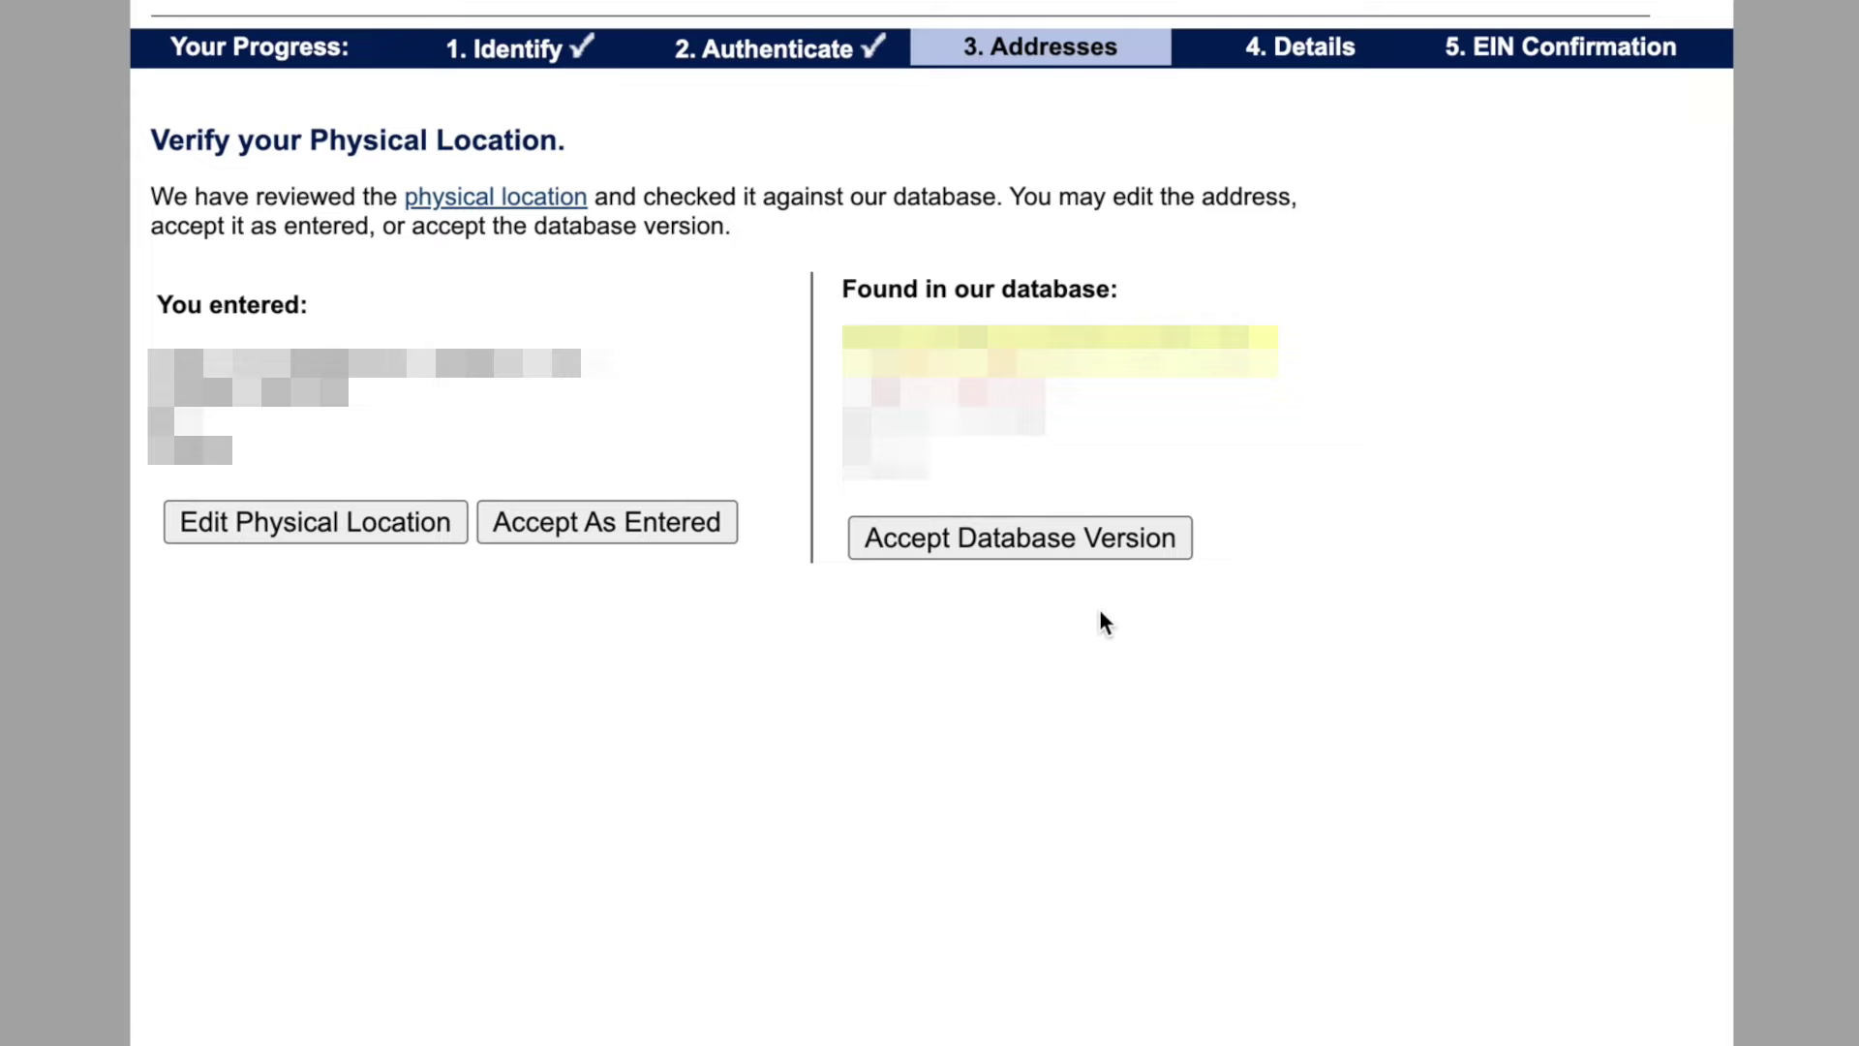
Accept the database version of the LLC's physical address.
click(1104, 539)
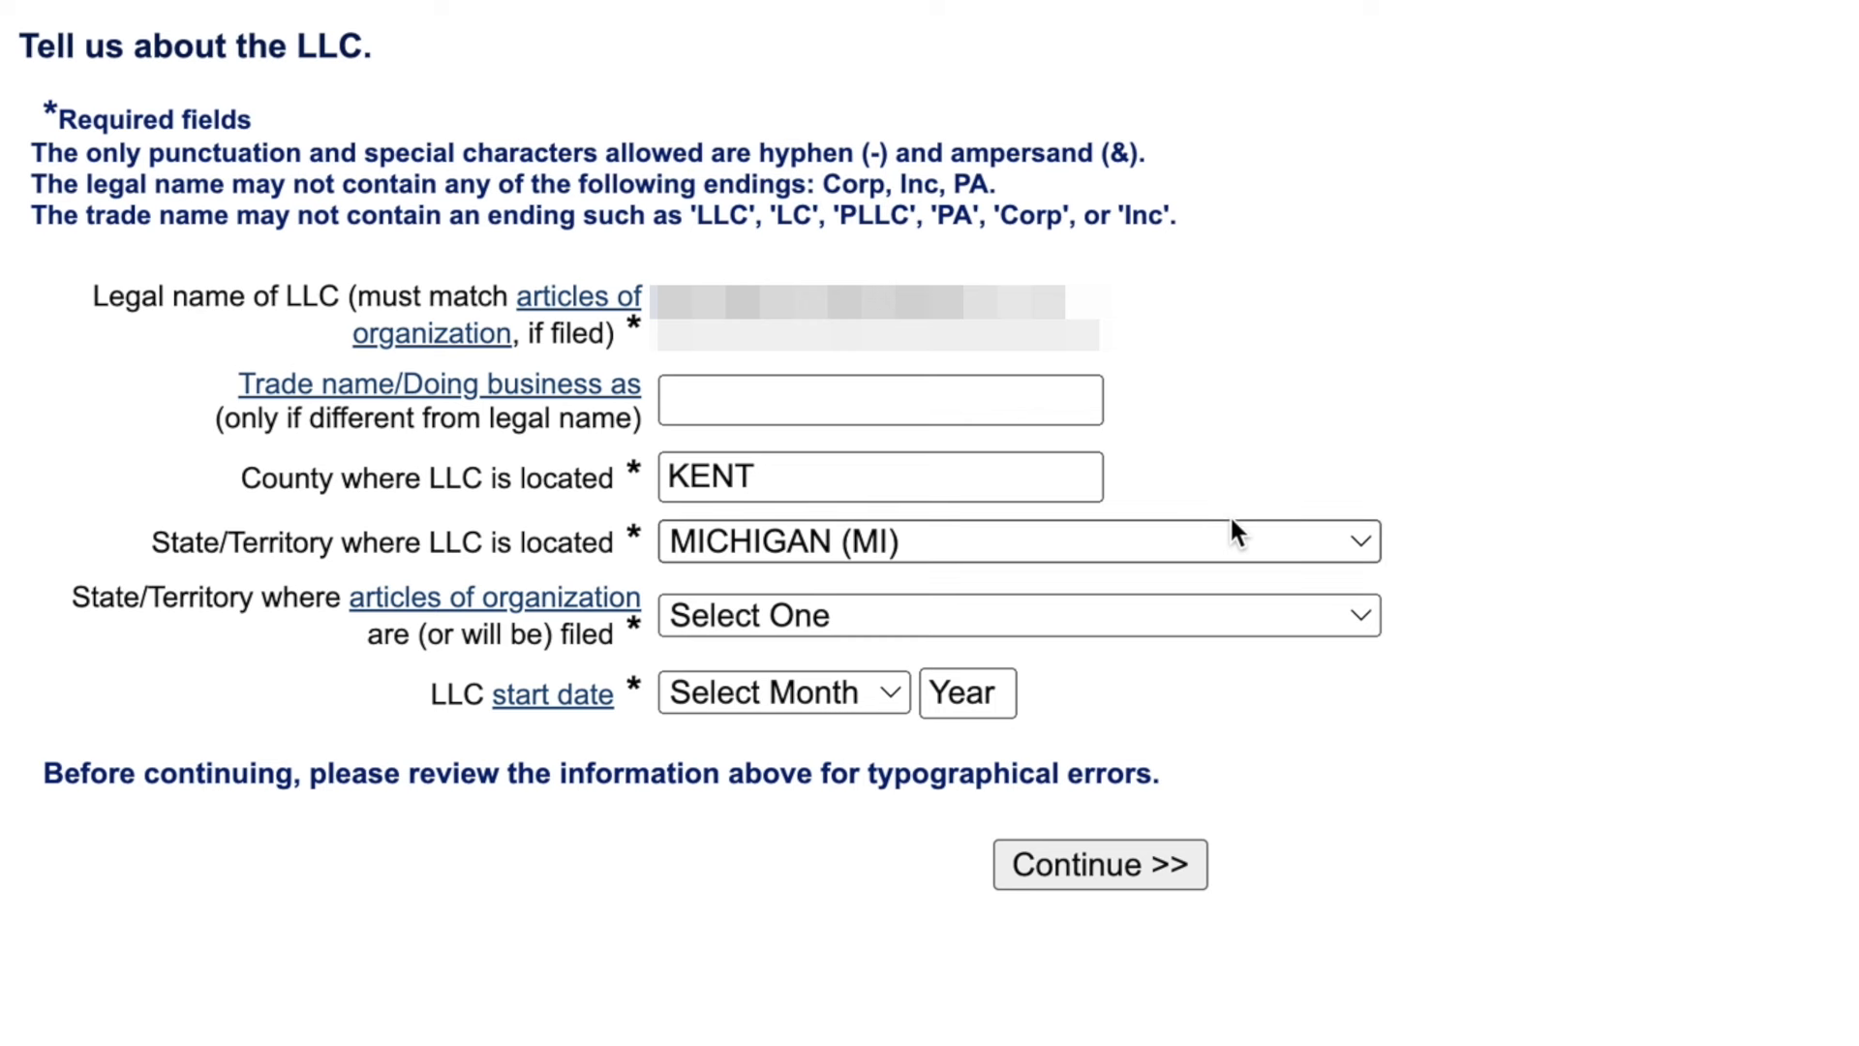
Choose MICHIGAN (MI) as the articles-of-organization state with a JANUARY 2024 start date and submit.
click(1252, 609)
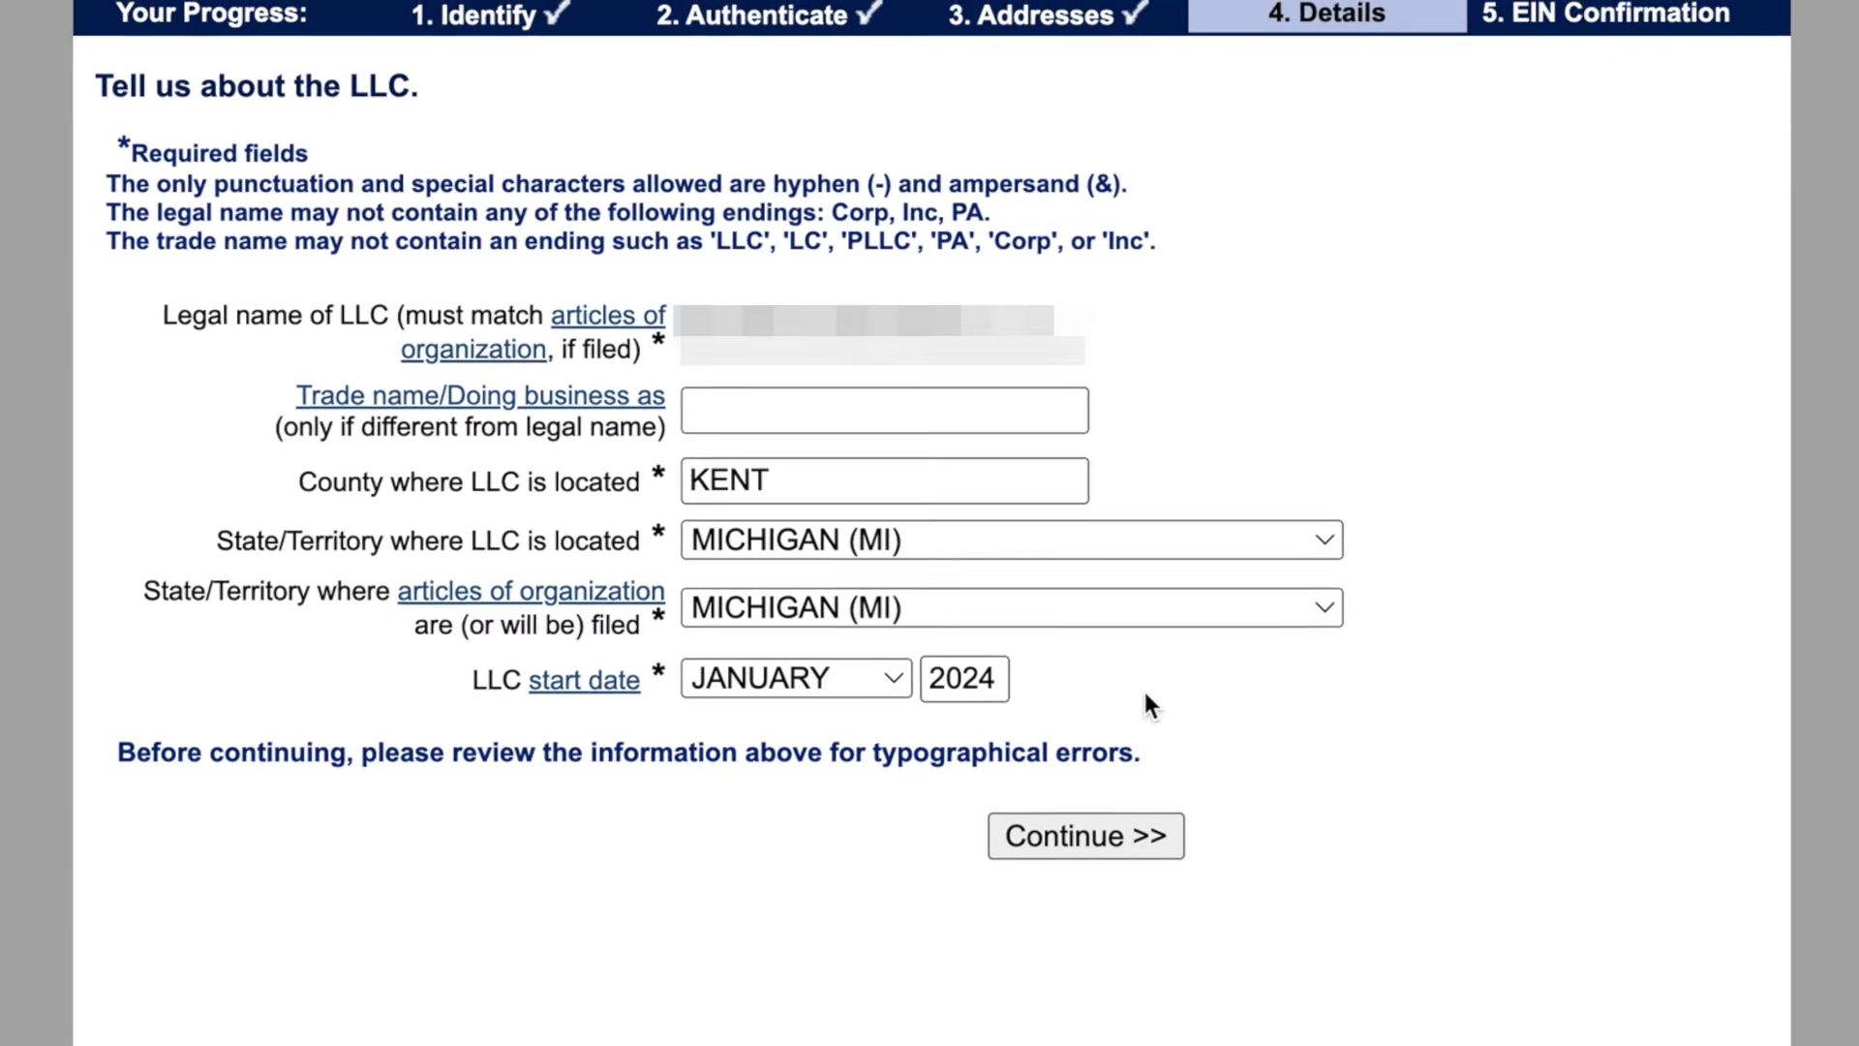
click(1141, 842)
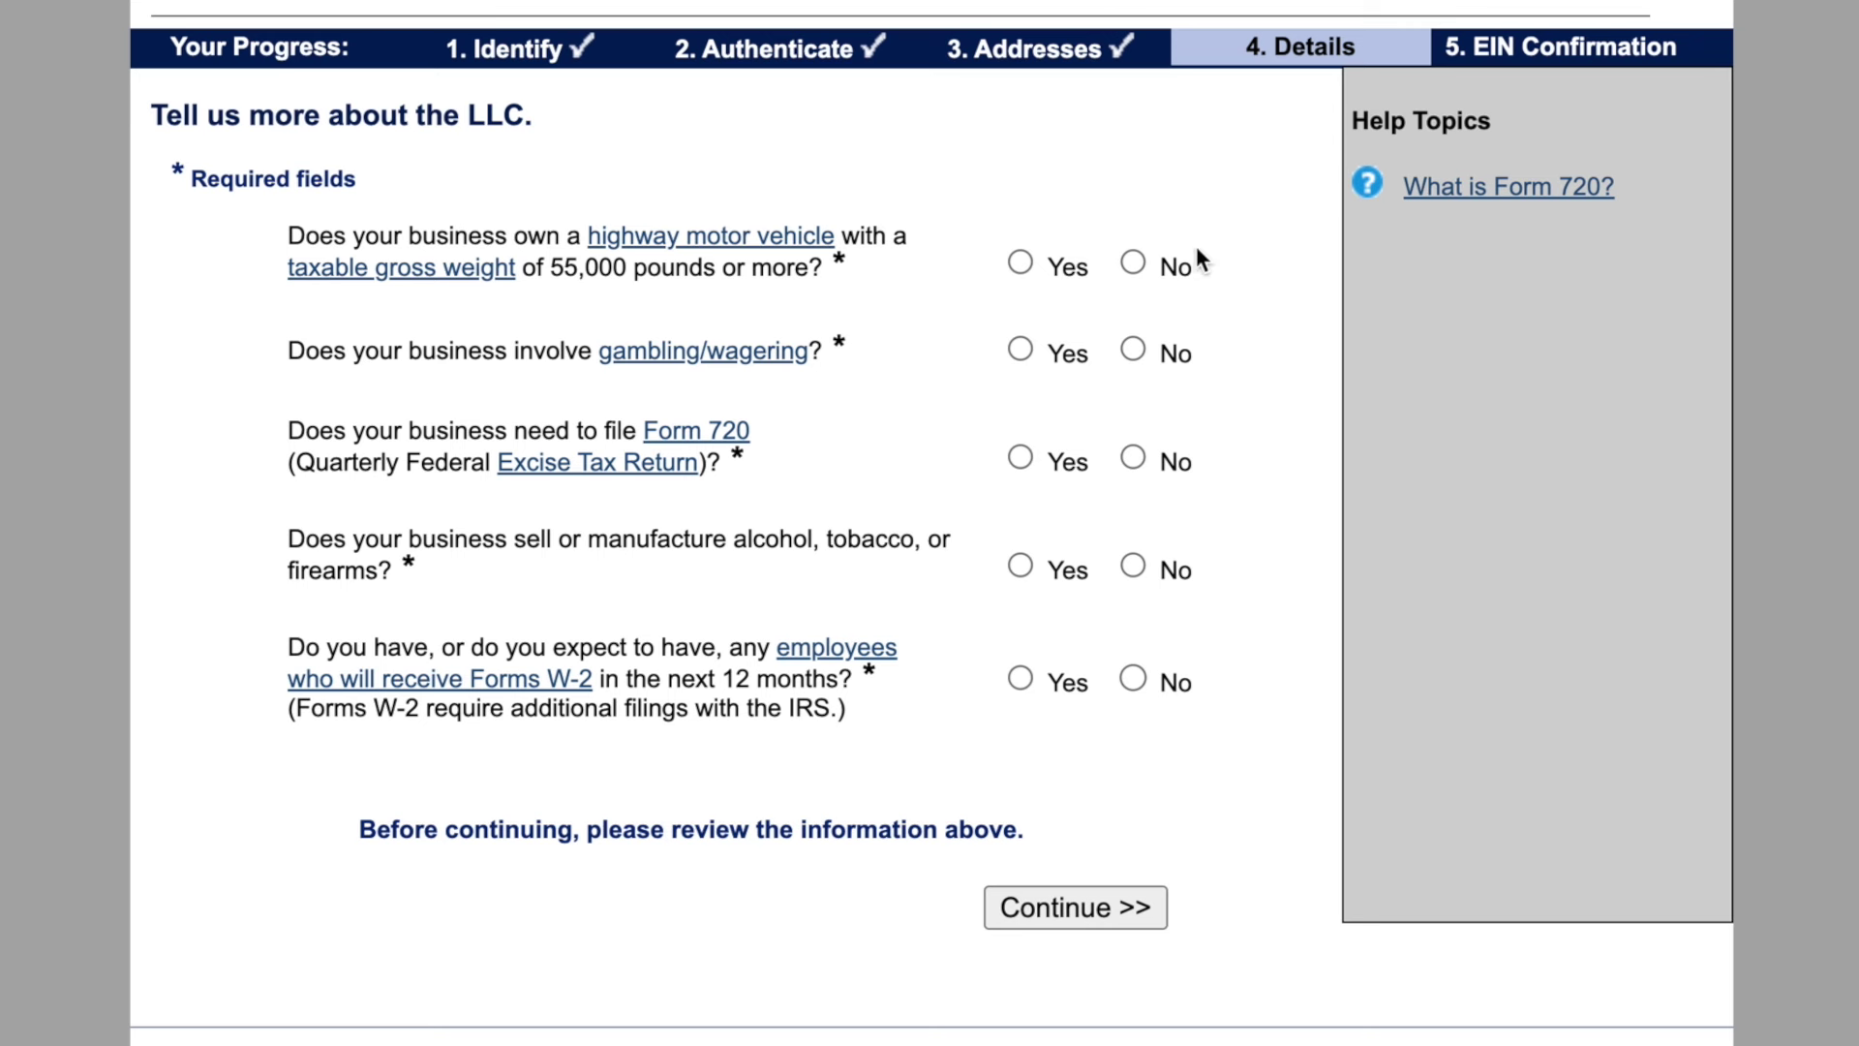
Answer No to all five activity questions, including heavy vehicles and Form 720, and submit.
click(1132, 265)
click(1135, 461)
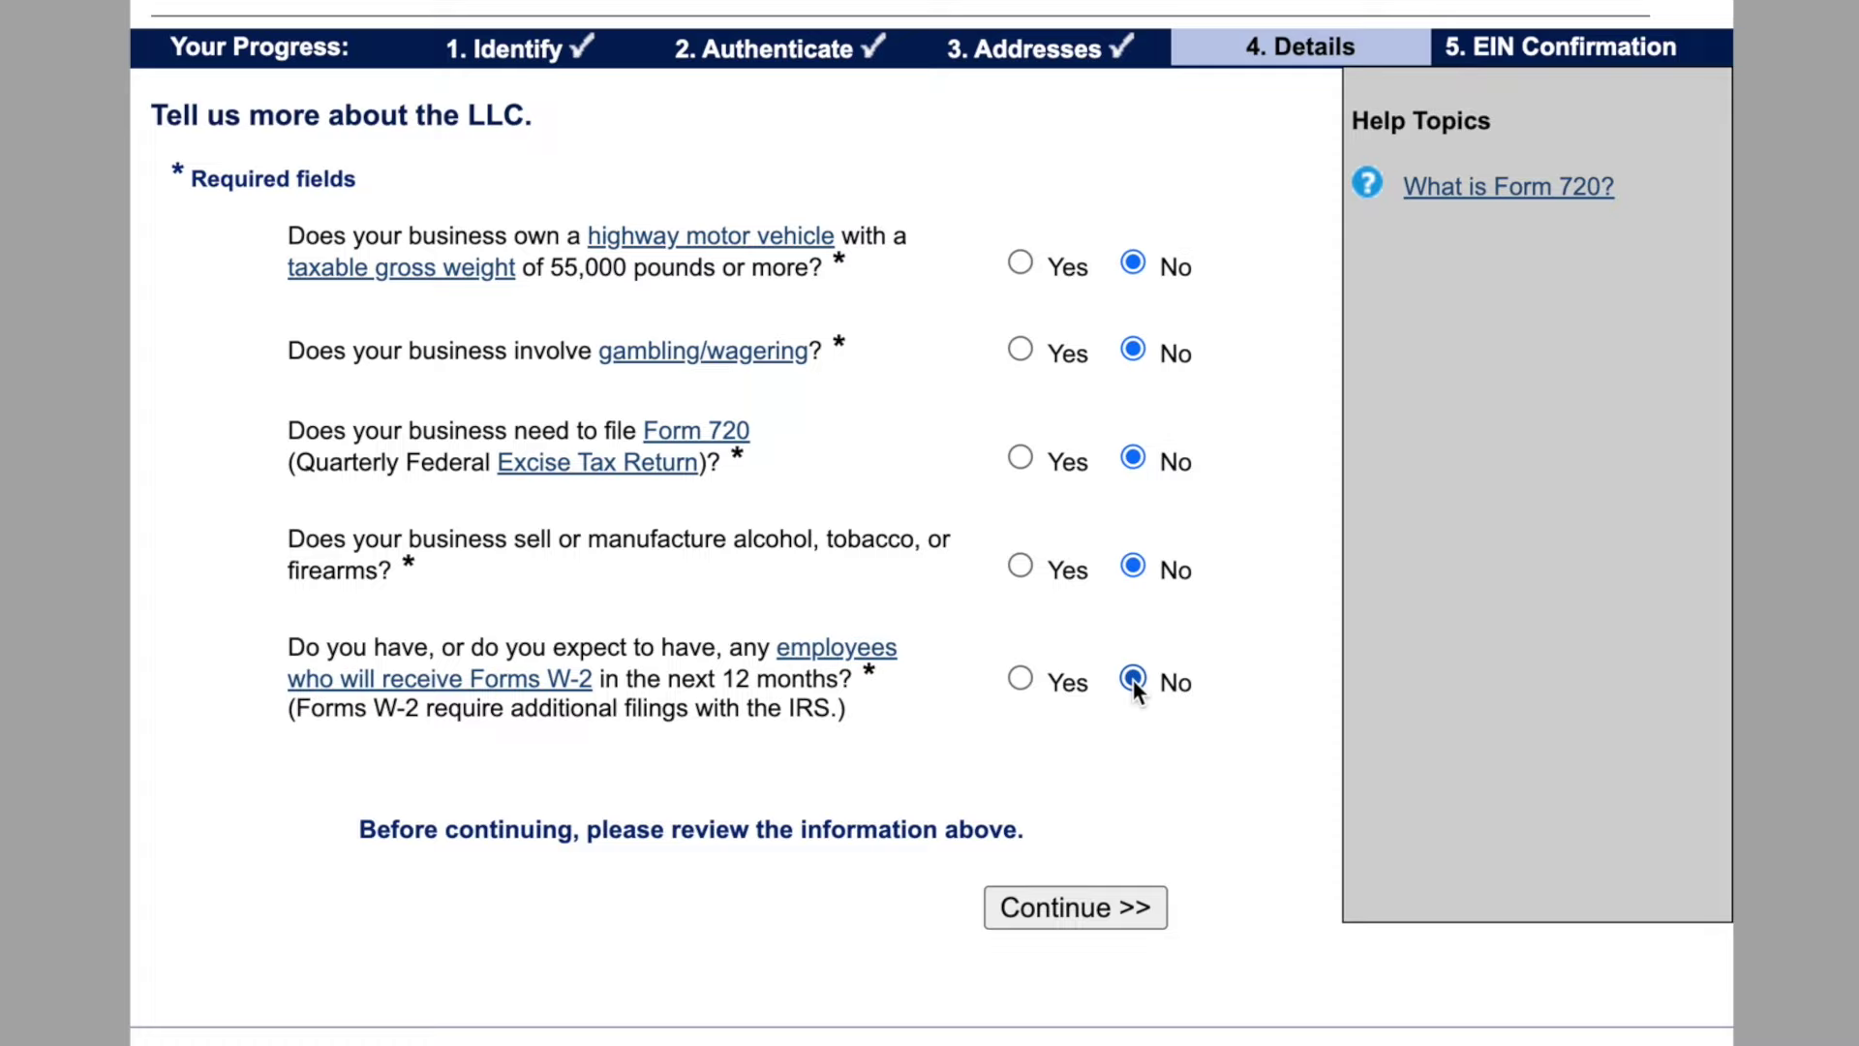
click(1114, 908)
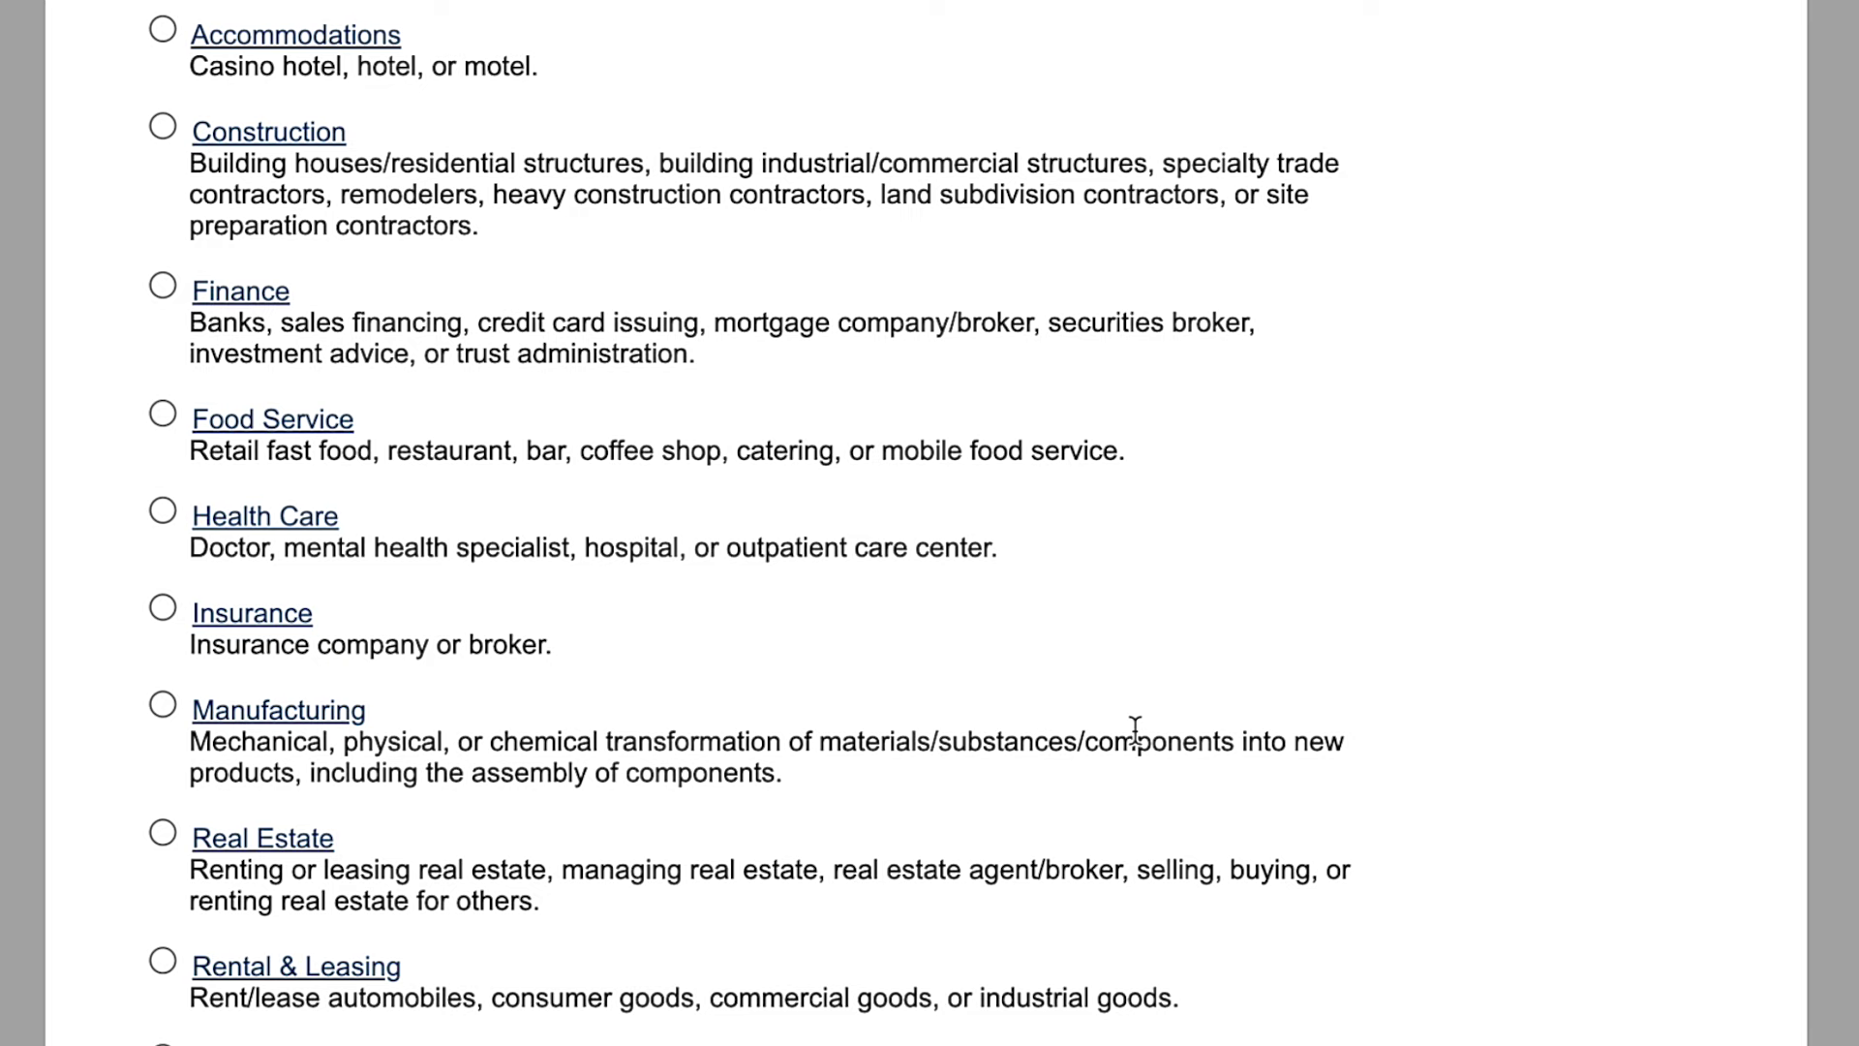
Choose Other as the business category and continue.
scroll(1136, 728, down, 3)
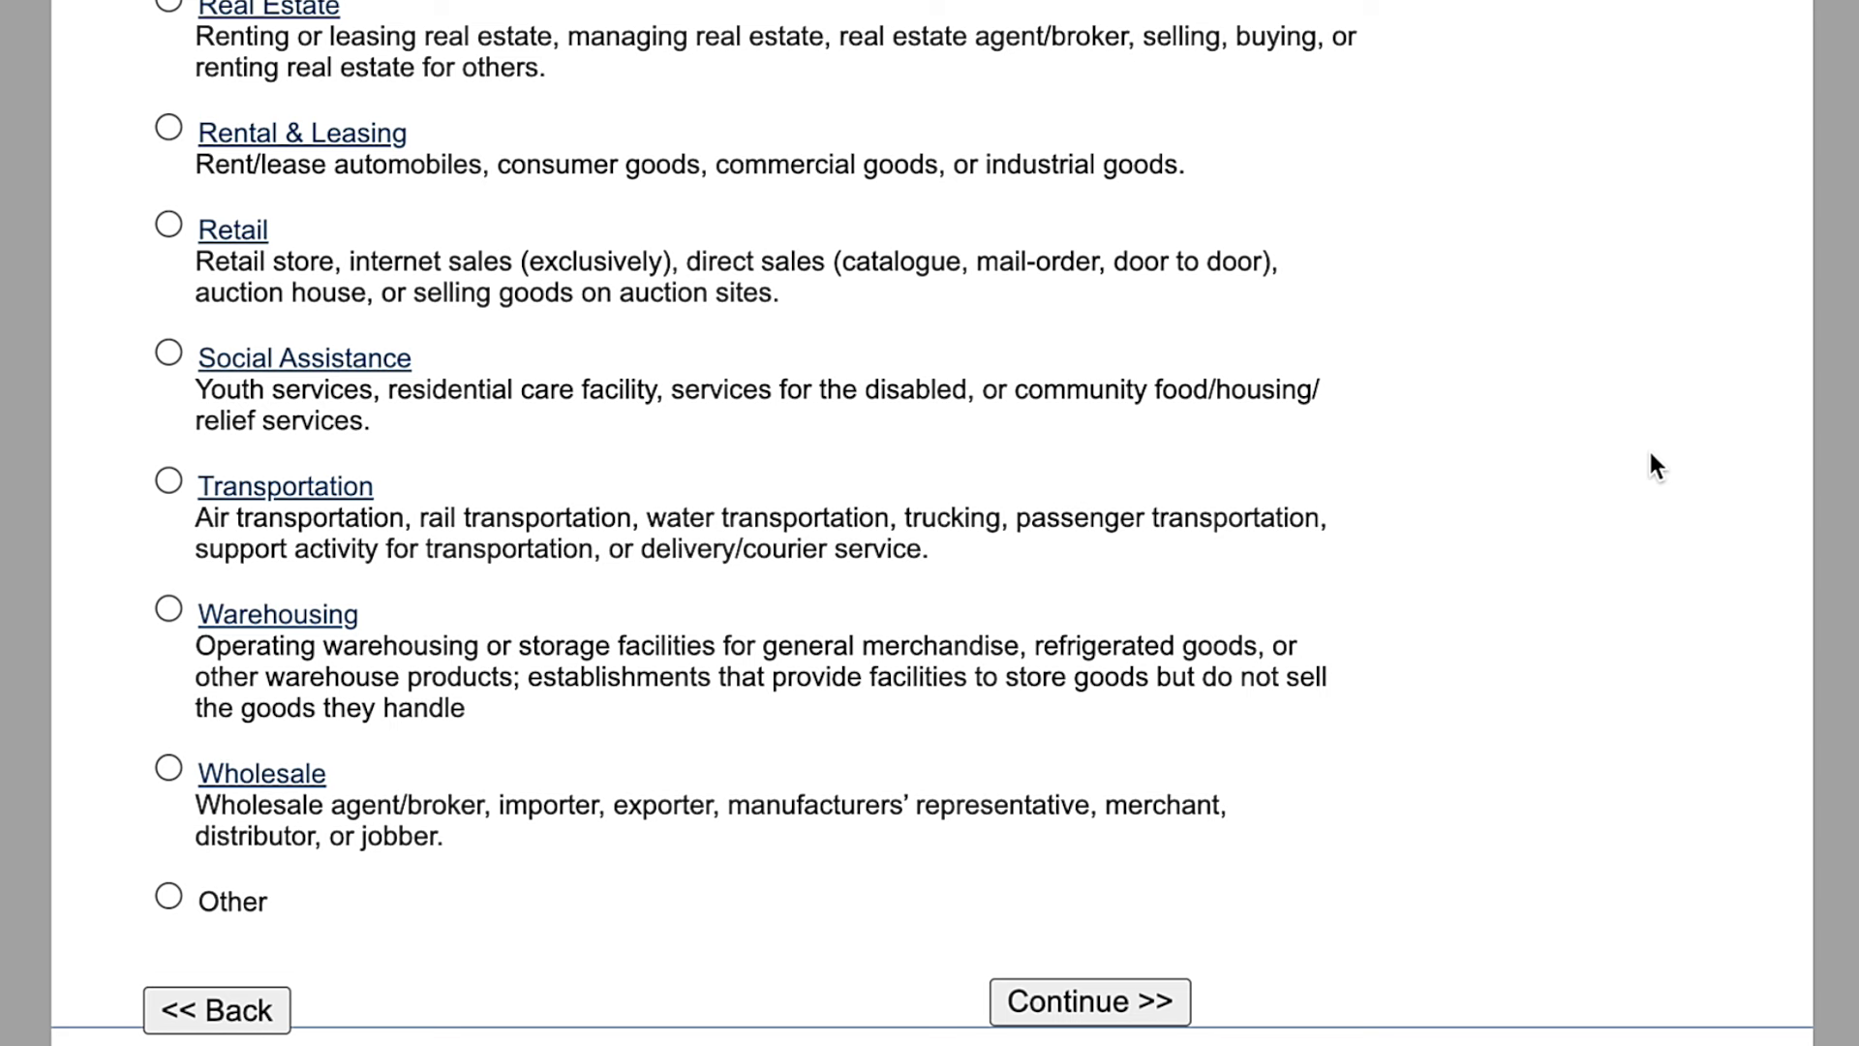
key(space)
click(1156, 988)
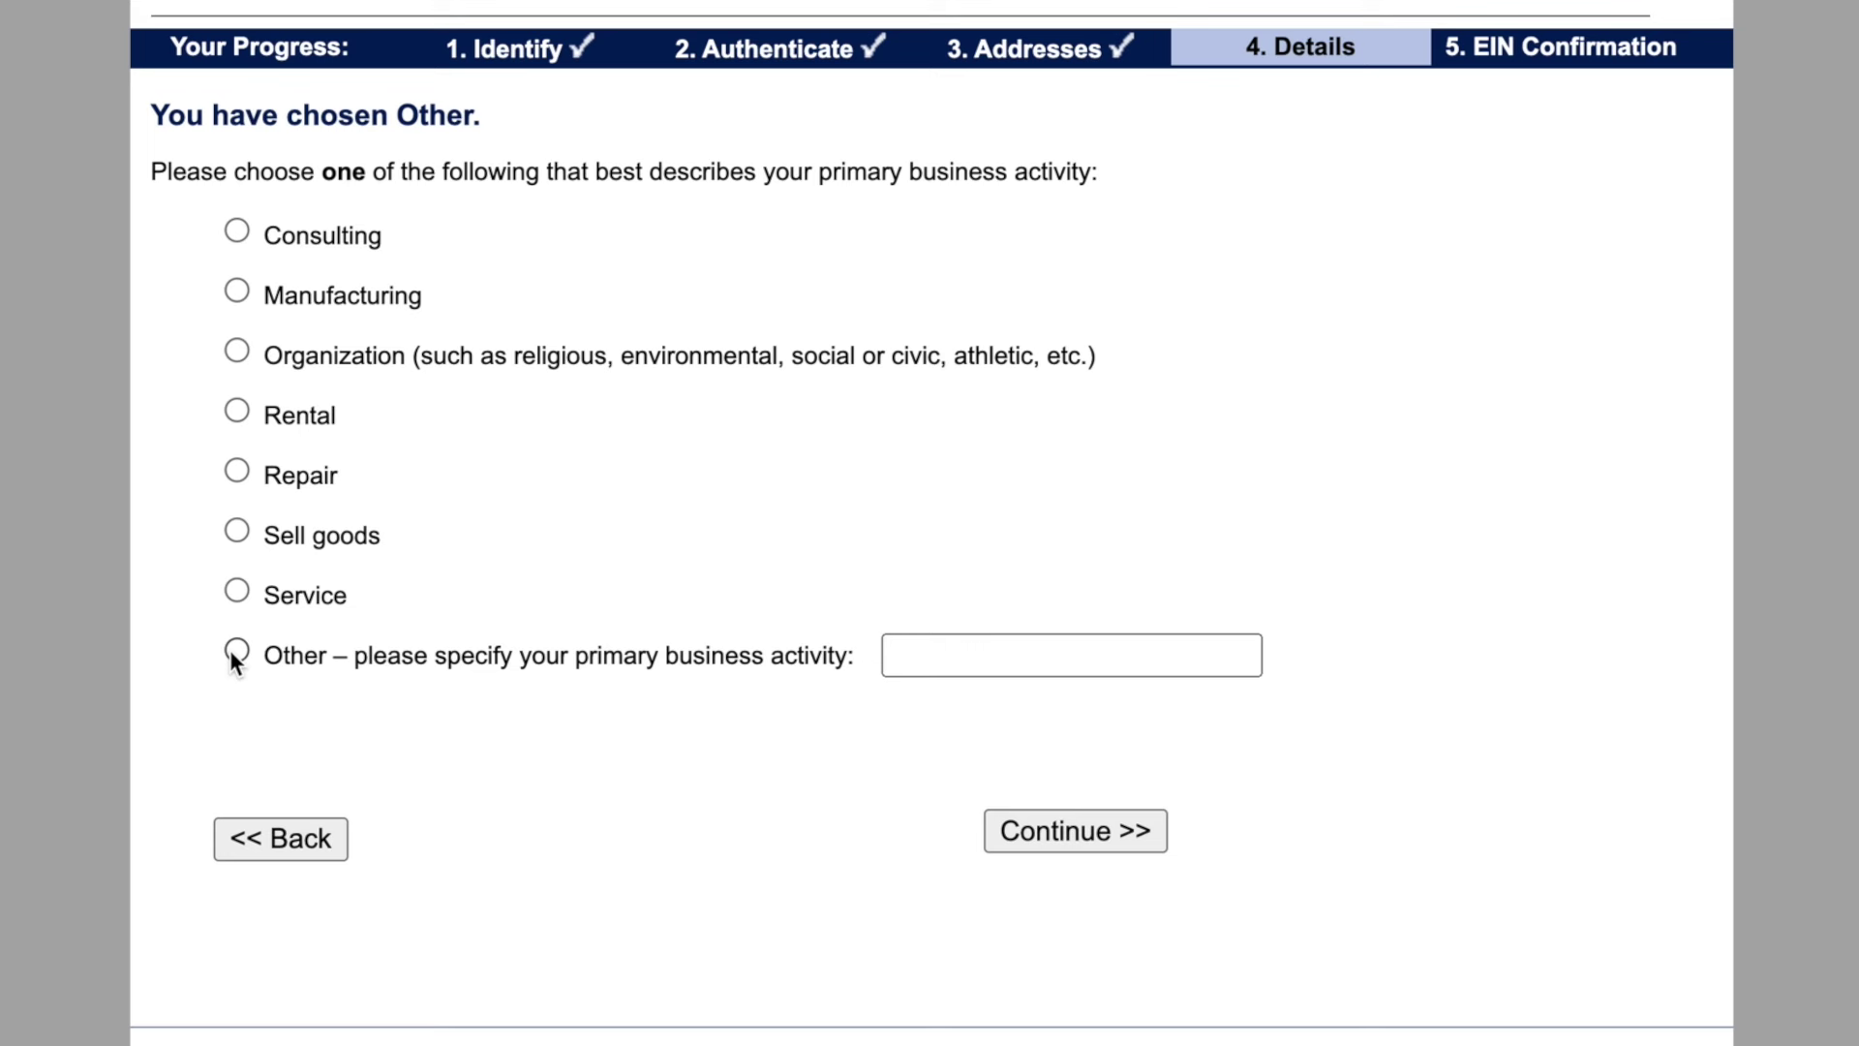
Enter 'book publishing' as the primary business activity and continue.
click(953, 652)
text(book publishing)
click(1075, 831)
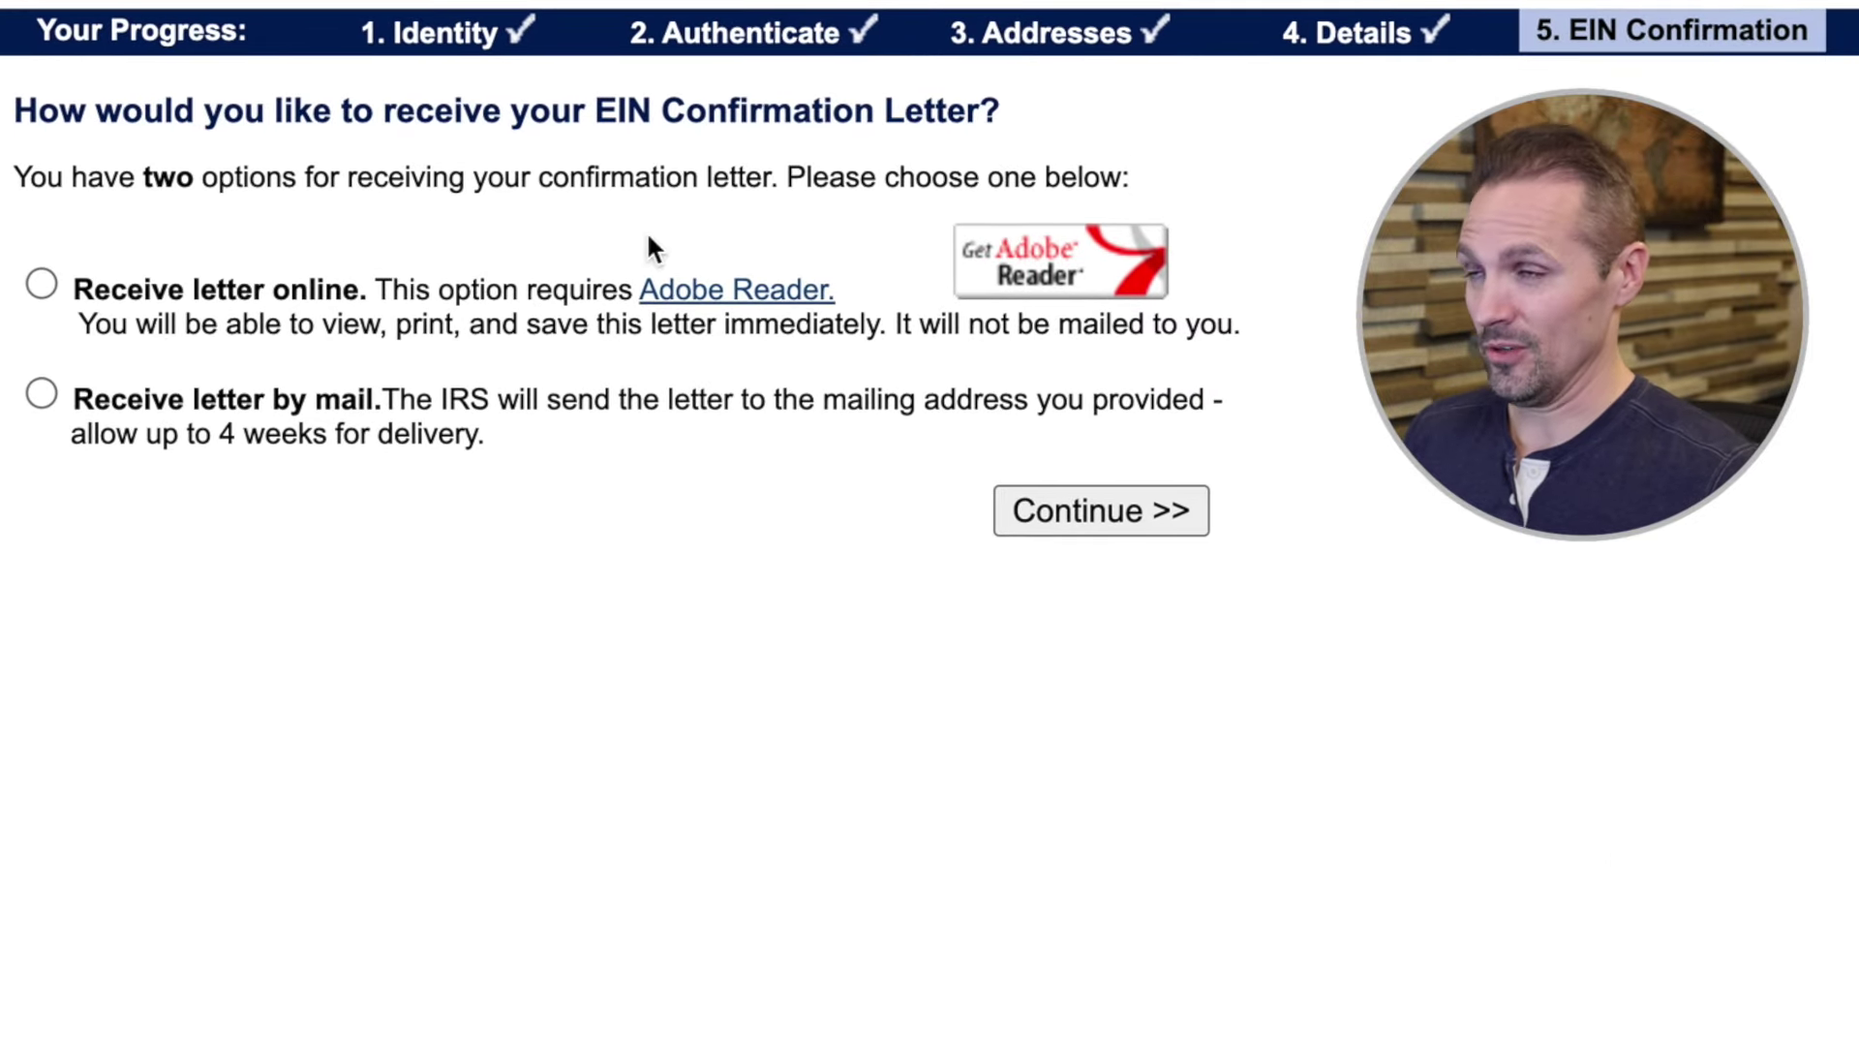
Choose to receive the confirmation letter online, review the summary, and submit the application.
click(39, 286)
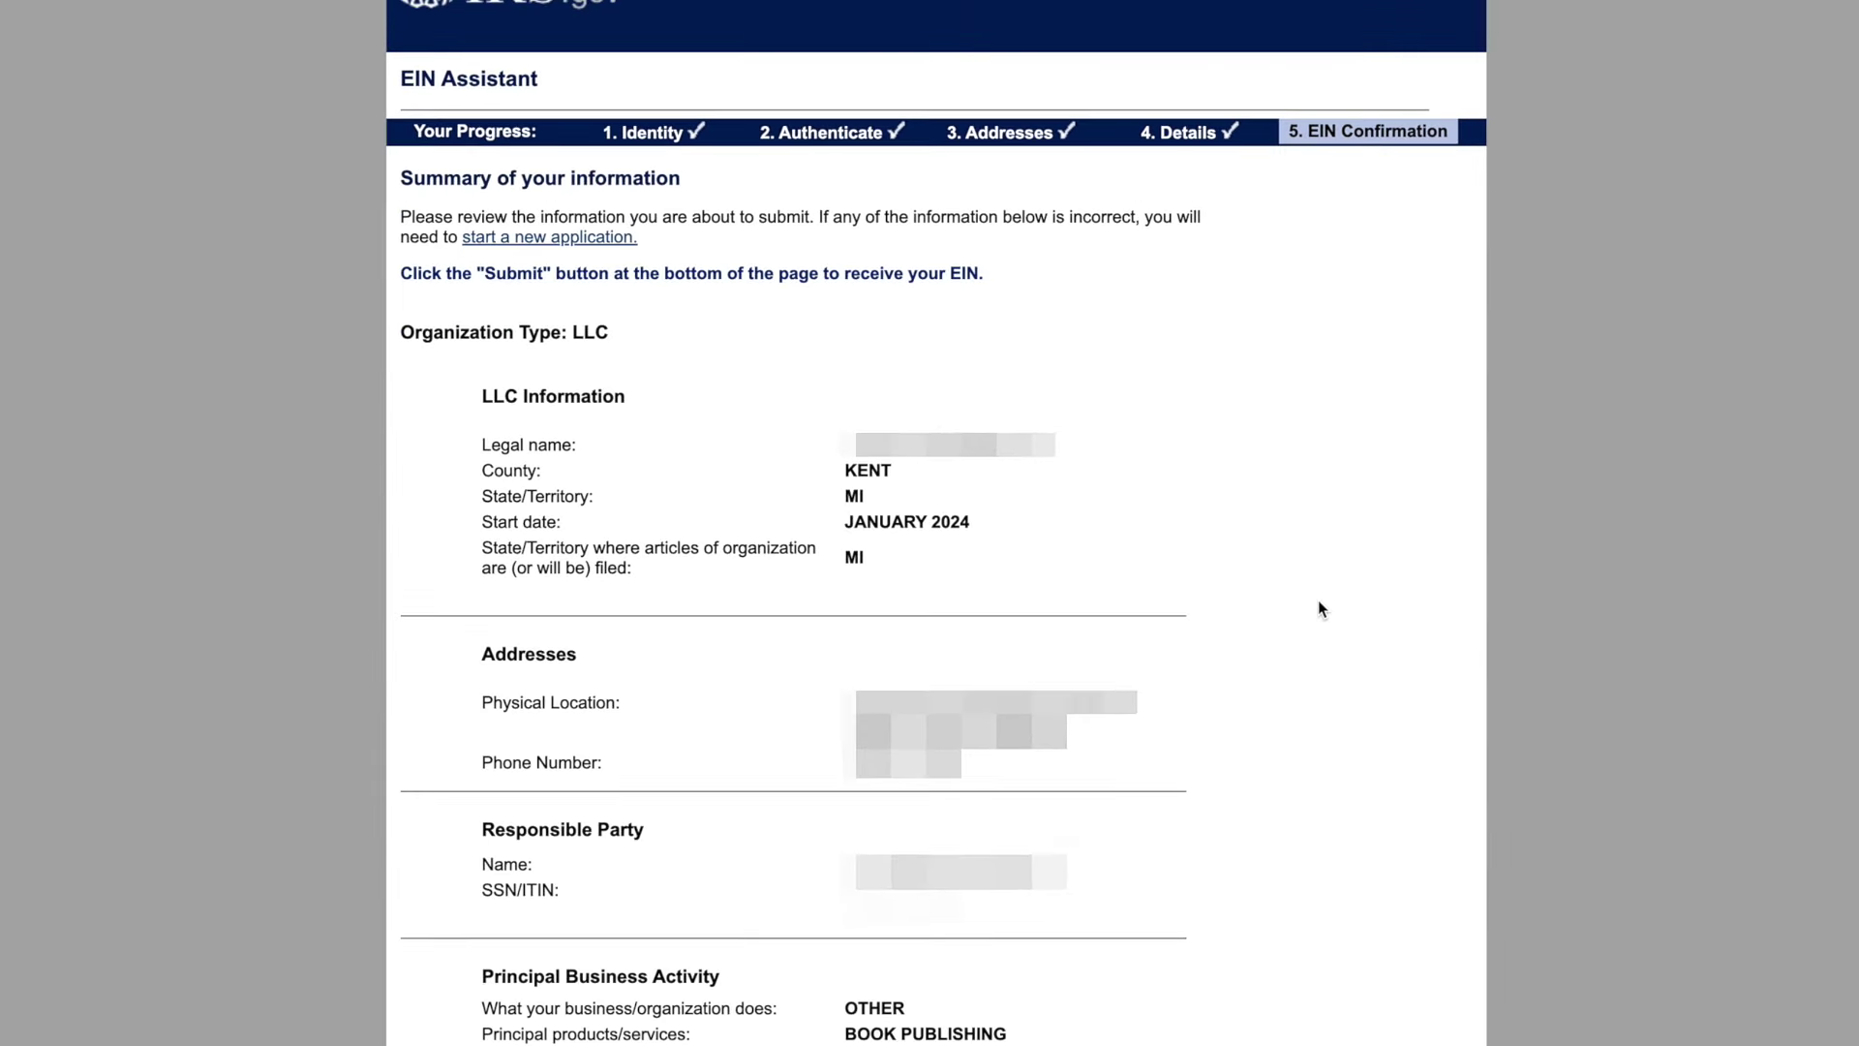
scroll(1258, 542, down, 5)
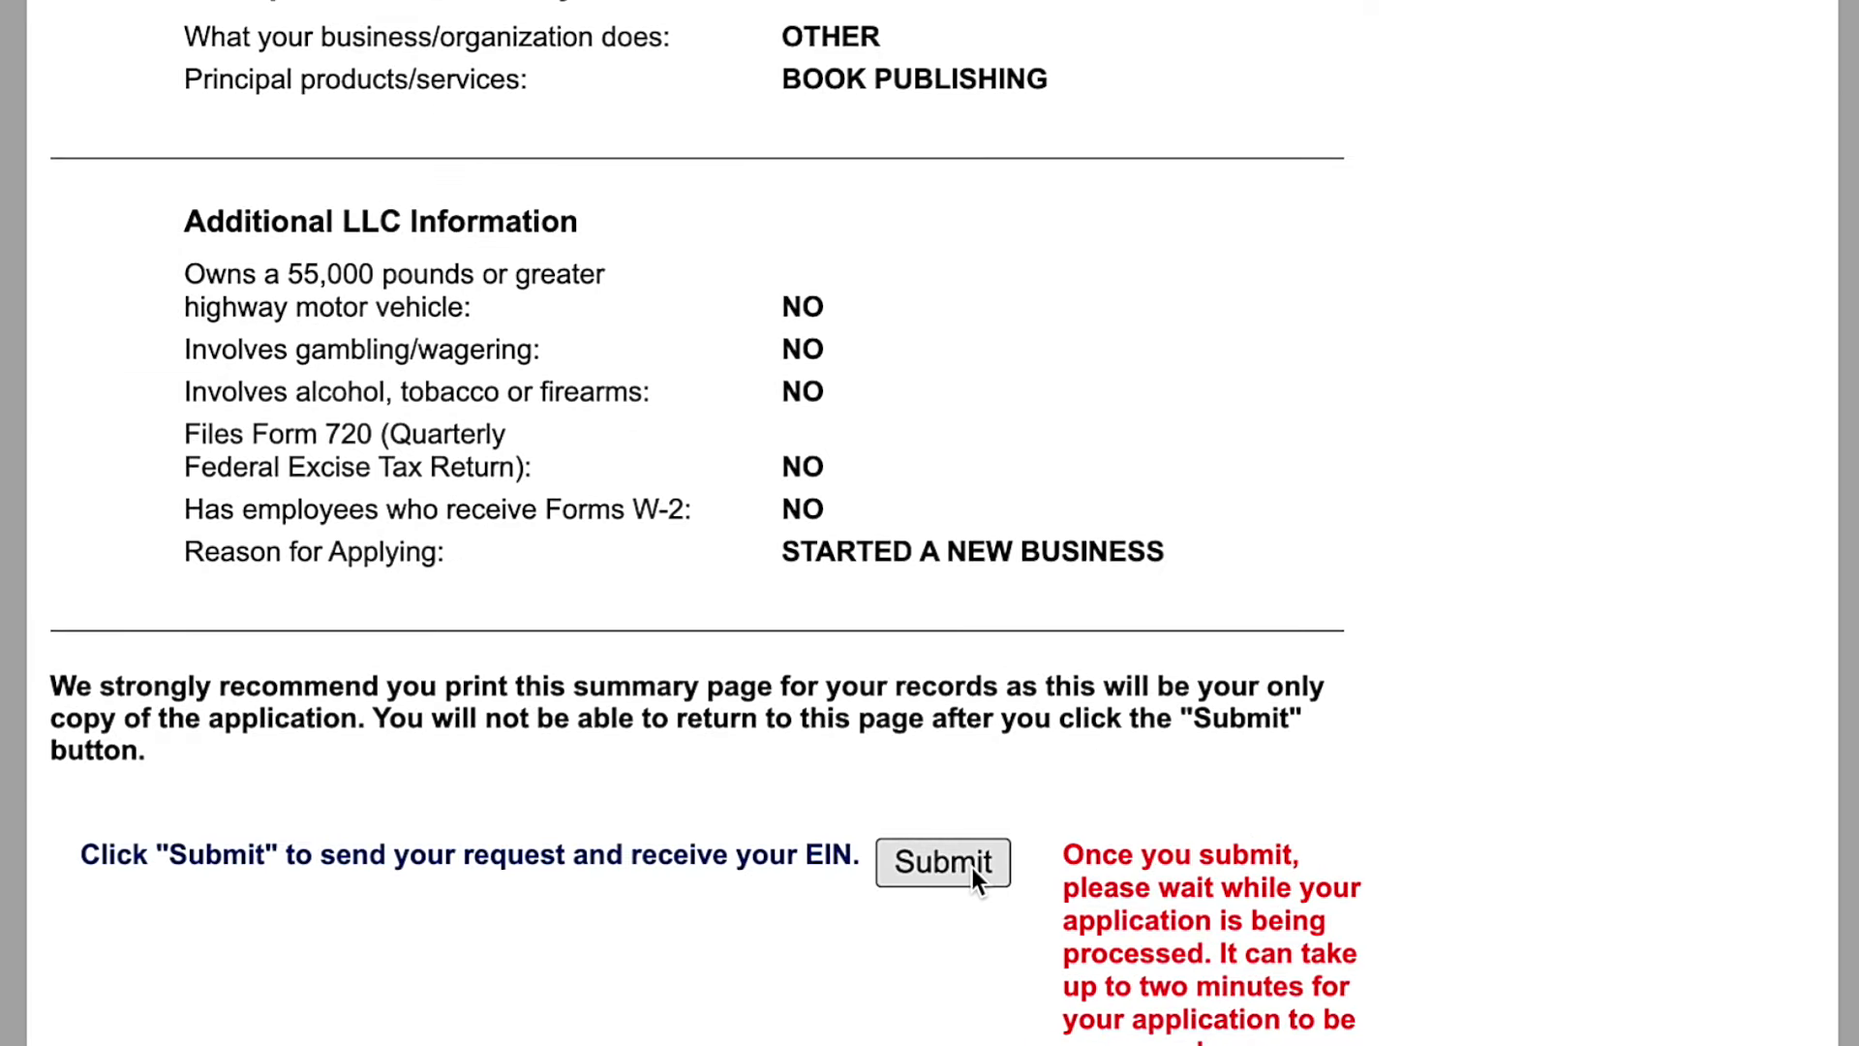
click(972, 866)
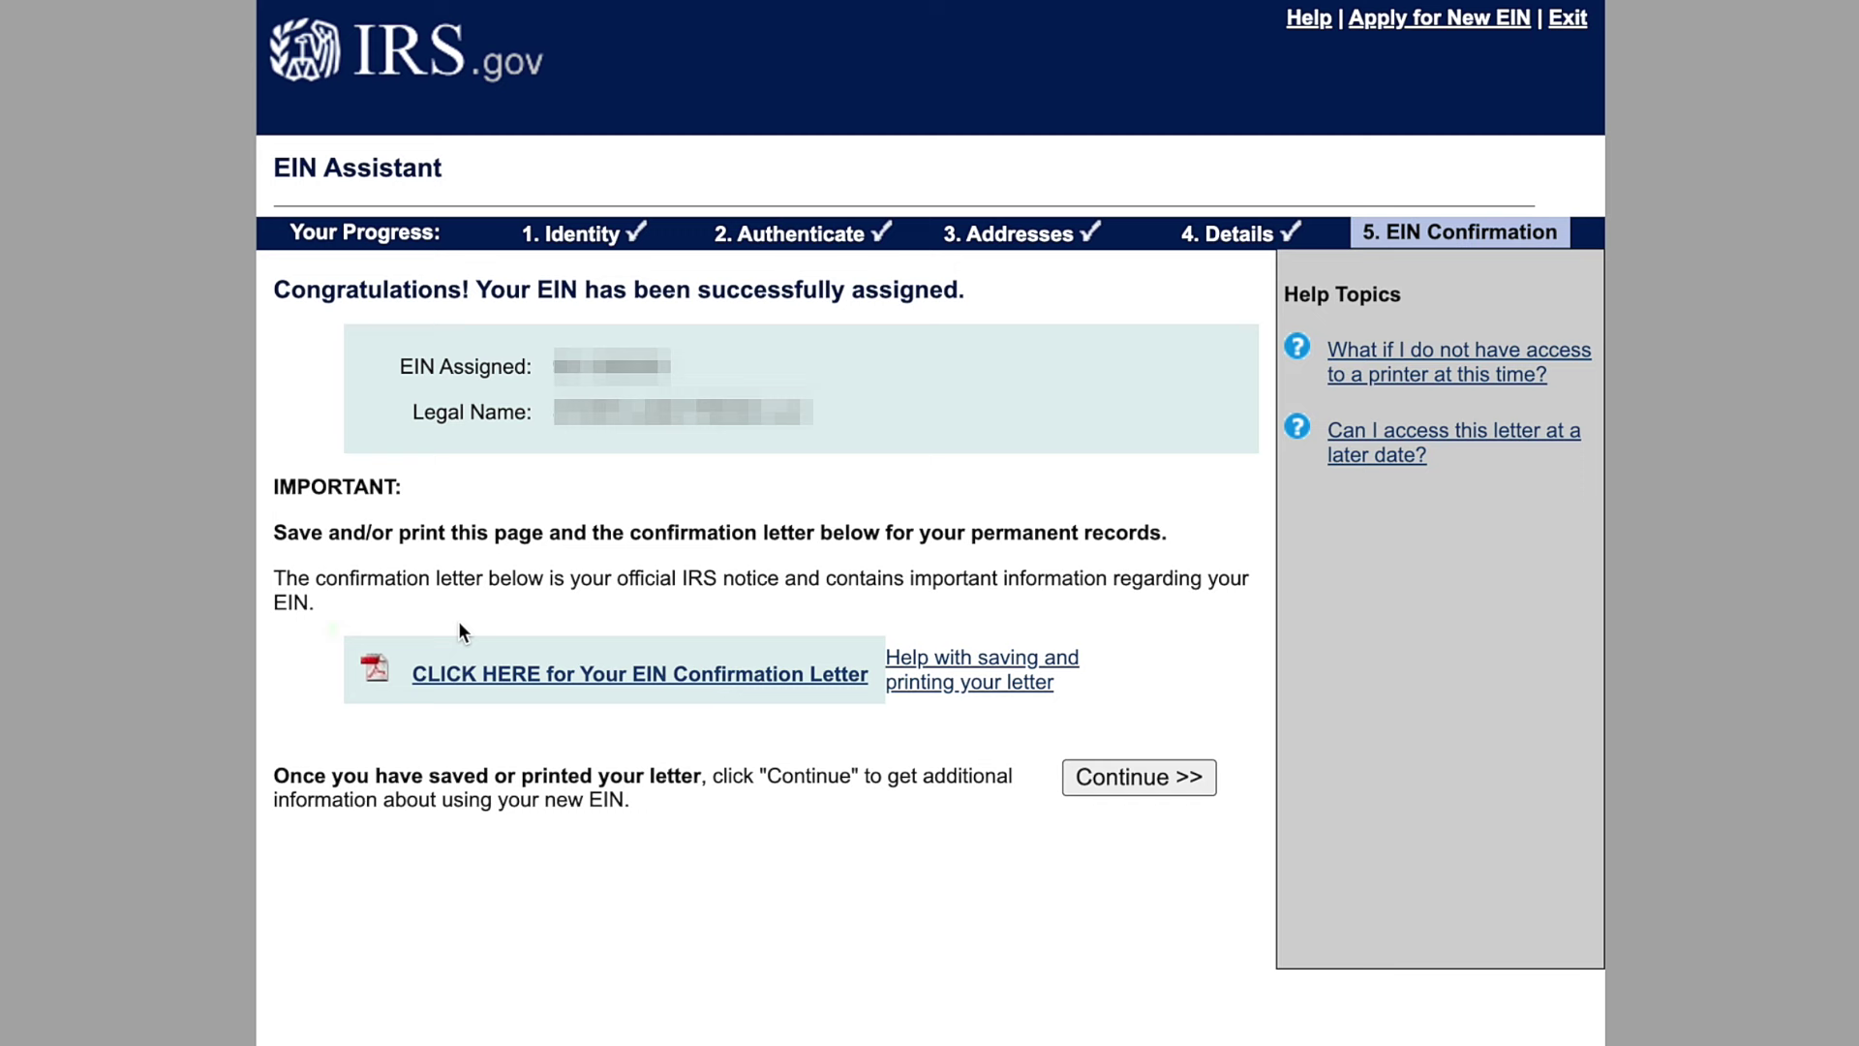
Open the EIN confirmation letter from the congratulations page.
click(642, 674)
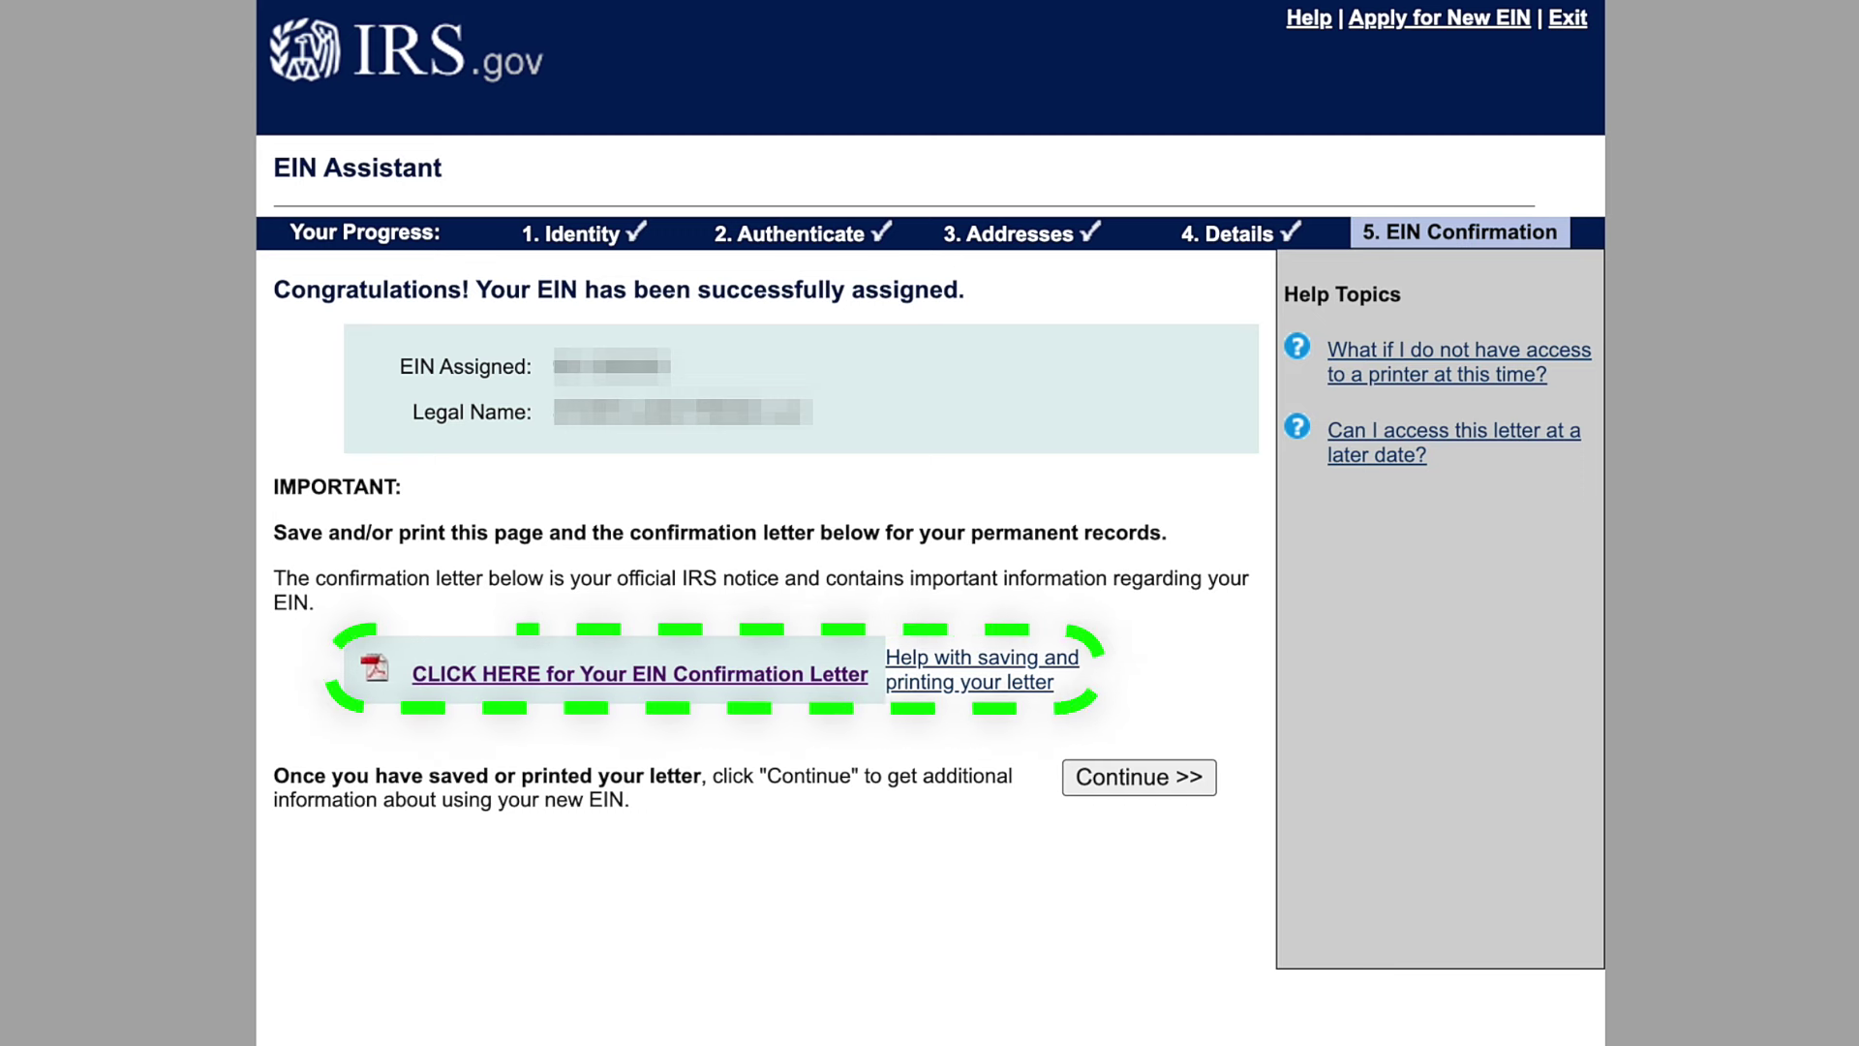